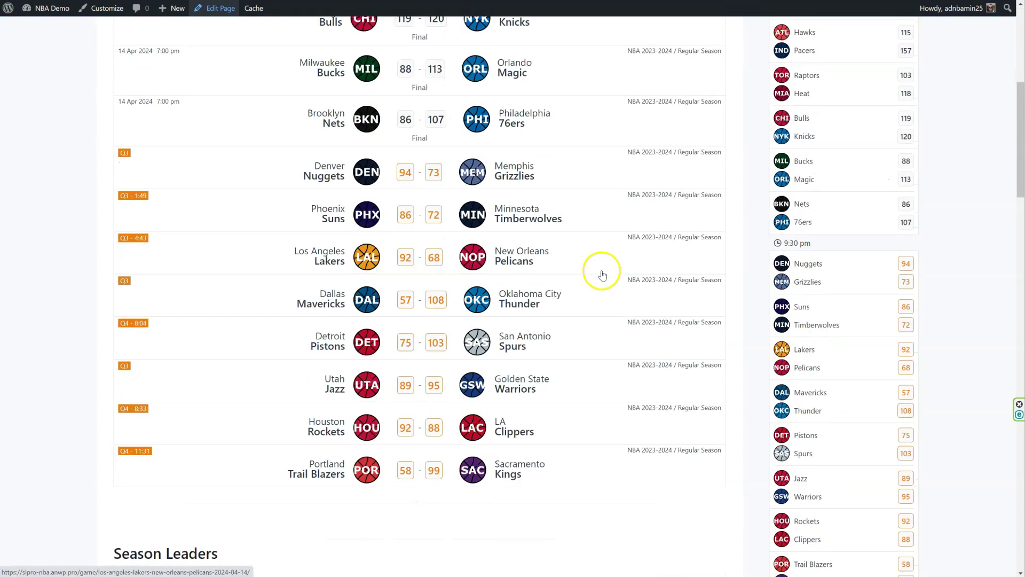
scroll(602, 275, "up", 1)
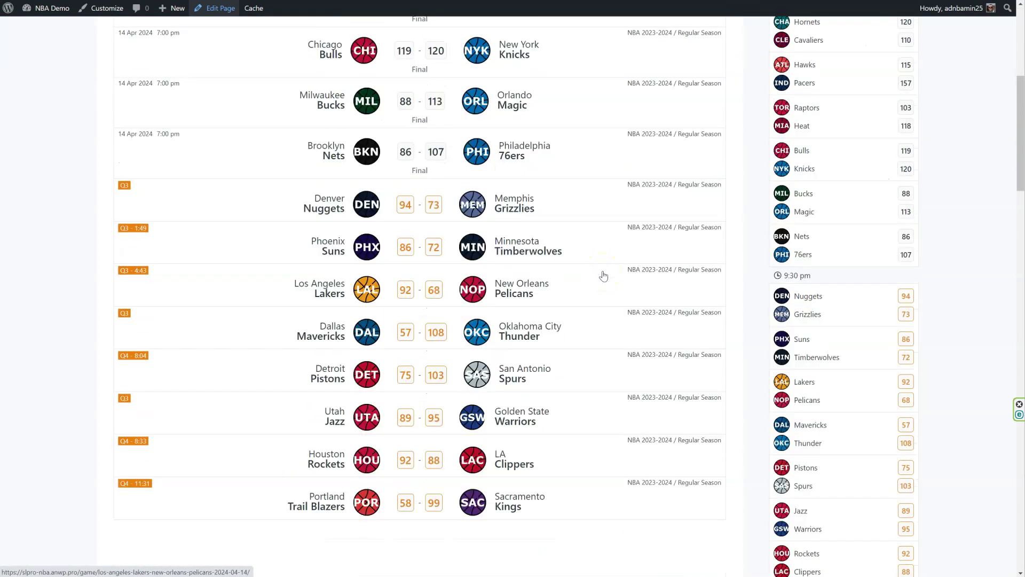
scroll(603, 276, "up", 4)
scroll(603, 276, "down", 1)
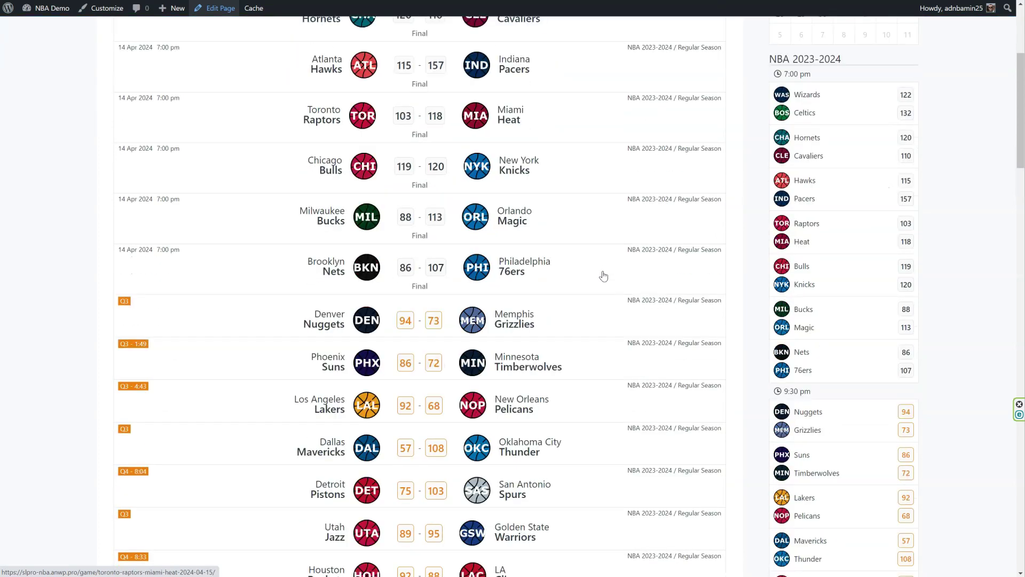
scroll(604, 275, "down", 3)
scroll(603, 276, "down", 5)
scroll(602, 275, "down", 3)
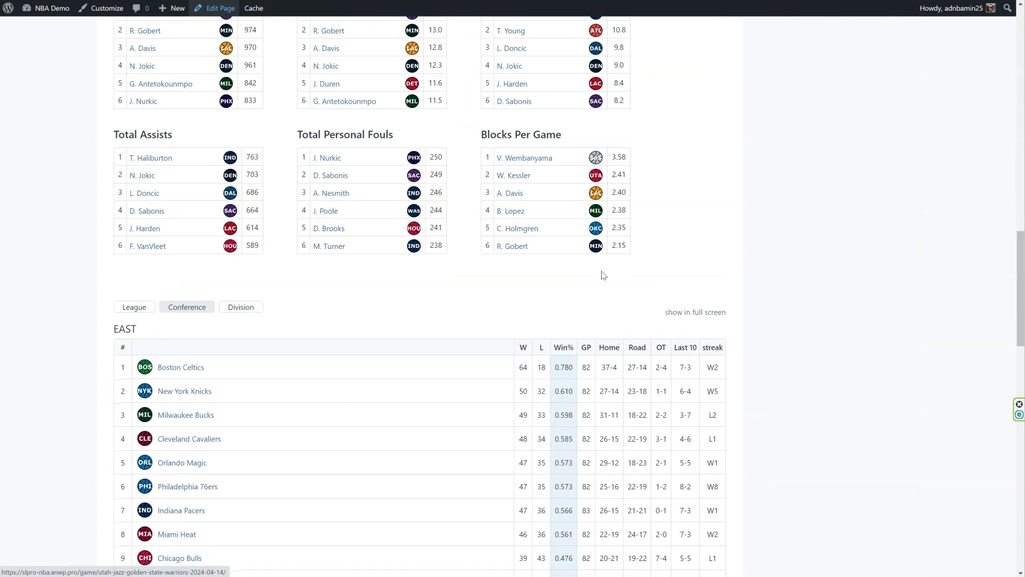
scroll(602, 274, "down", 4)
scroll(602, 275, "down", 1)
scroll(603, 275, "down", 3)
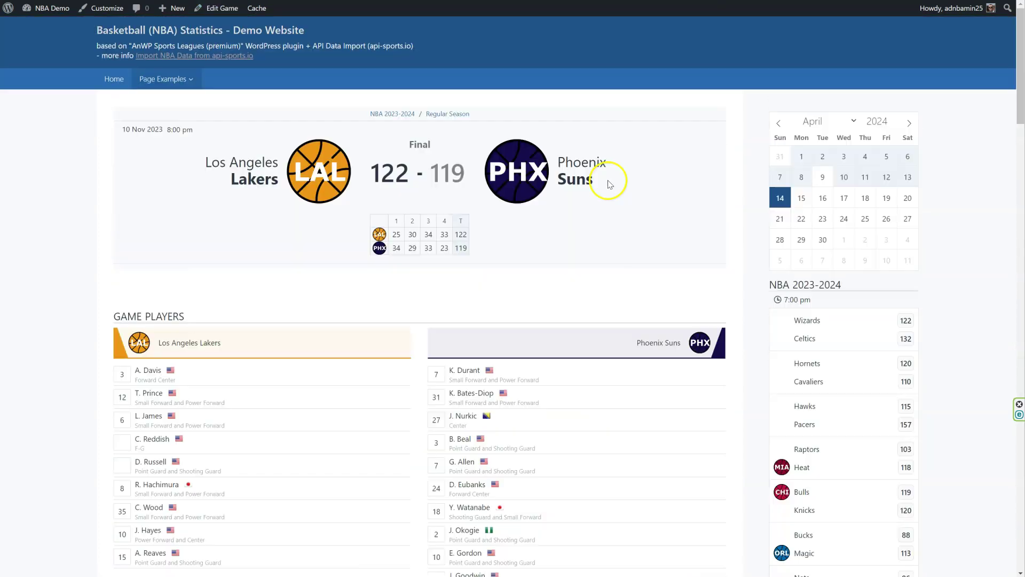
scroll(607, 184, "down", 2)
scroll(608, 185, "down", 4)
scroll(608, 184, "down", 4)
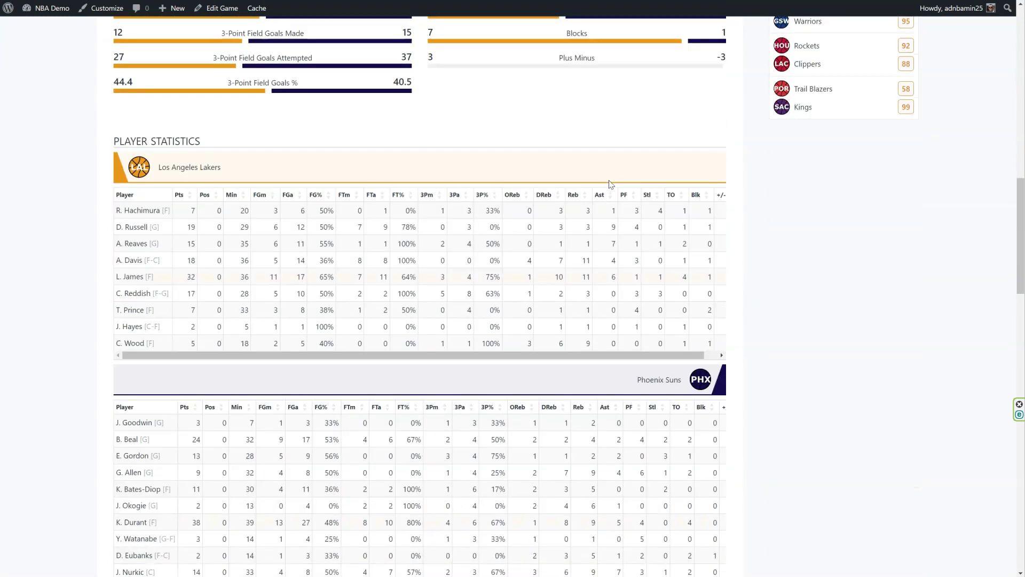
scroll(608, 184, "down", 4)
scroll(609, 184, "down", 2)
scroll(609, 184, "down", 4)
scroll(610, 184, "down", 4)
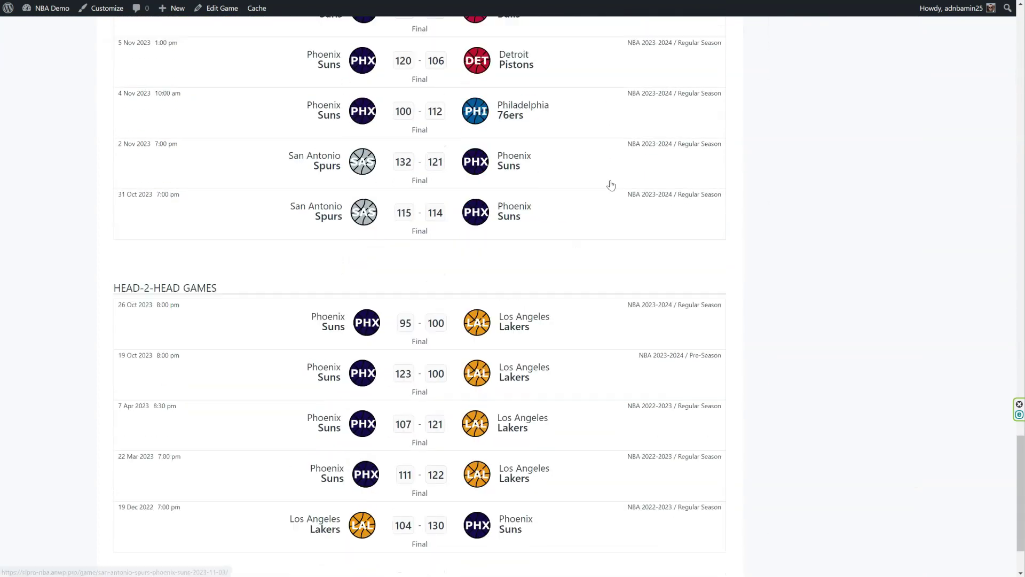
scroll(611, 185, "down", 1)
scroll(611, 184, "up", 5)
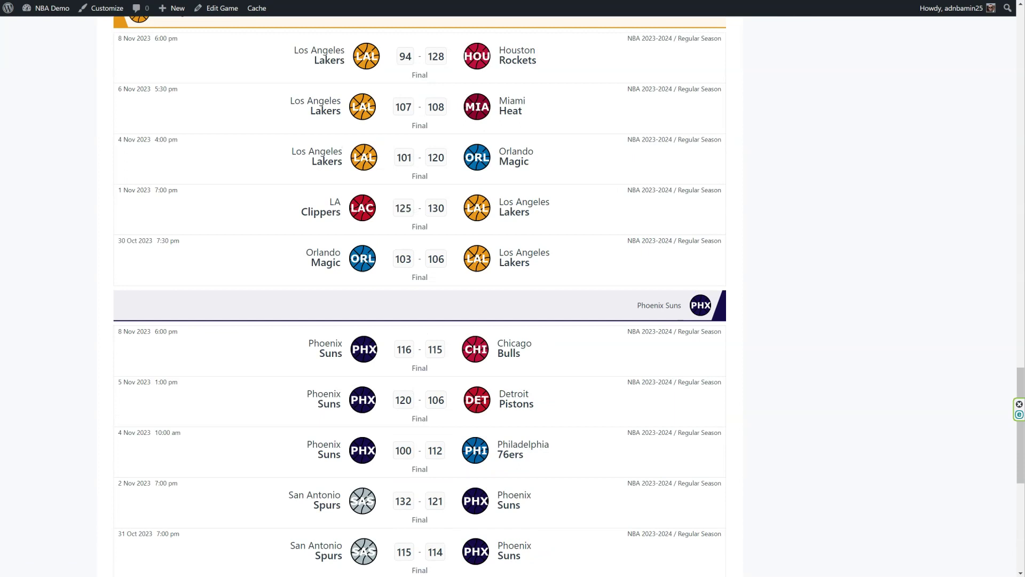
scroll(504, 221, "down", 1)
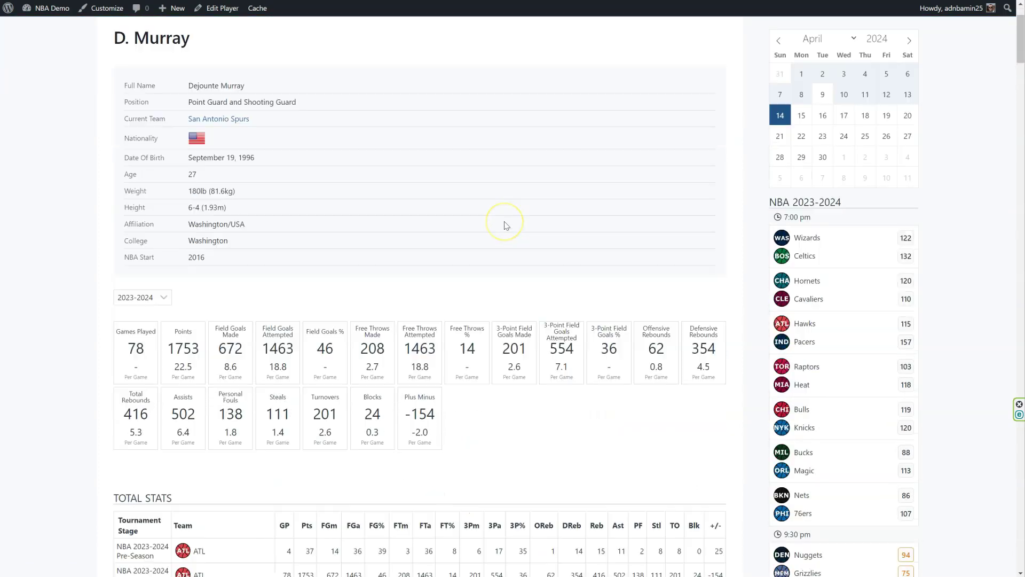
scroll(504, 222, "down", 2)
scroll(506, 225, "down", 2)
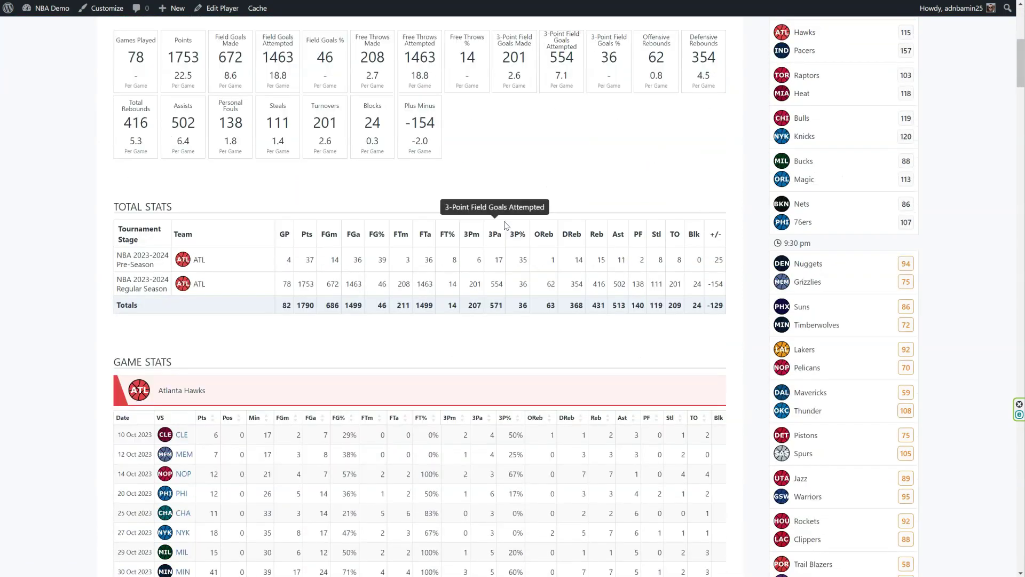
scroll(505, 225, "down", 2)
scroll(506, 227, "down", 2)
scroll(506, 222, "up", 5)
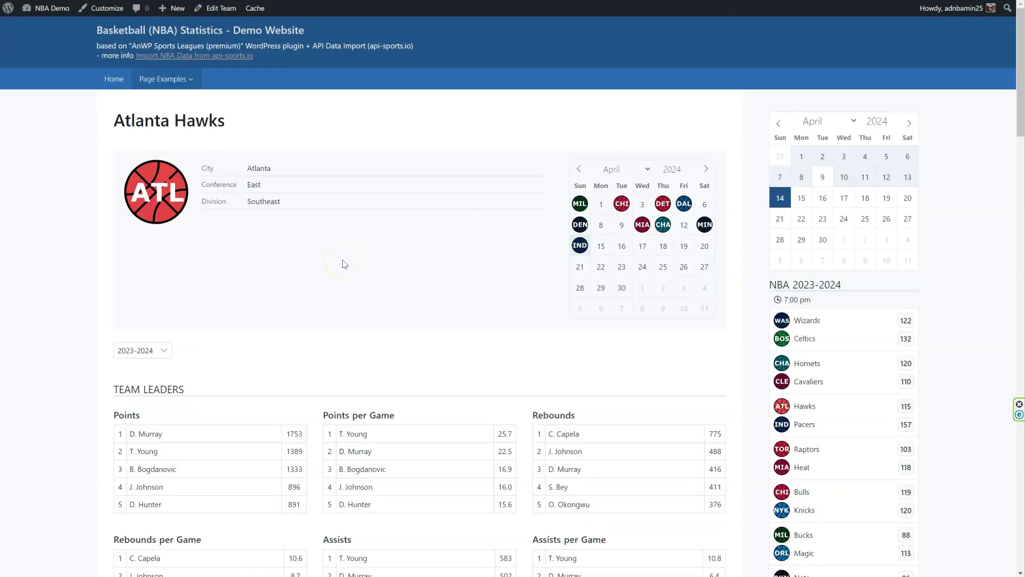
mouse_move(663, 204)
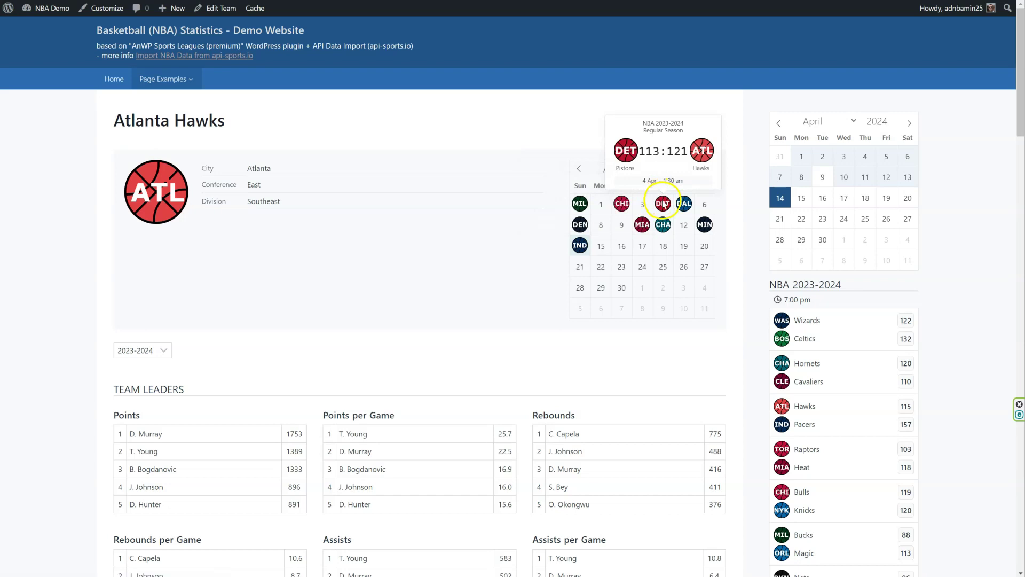
scroll(423, 273, "down", 3)
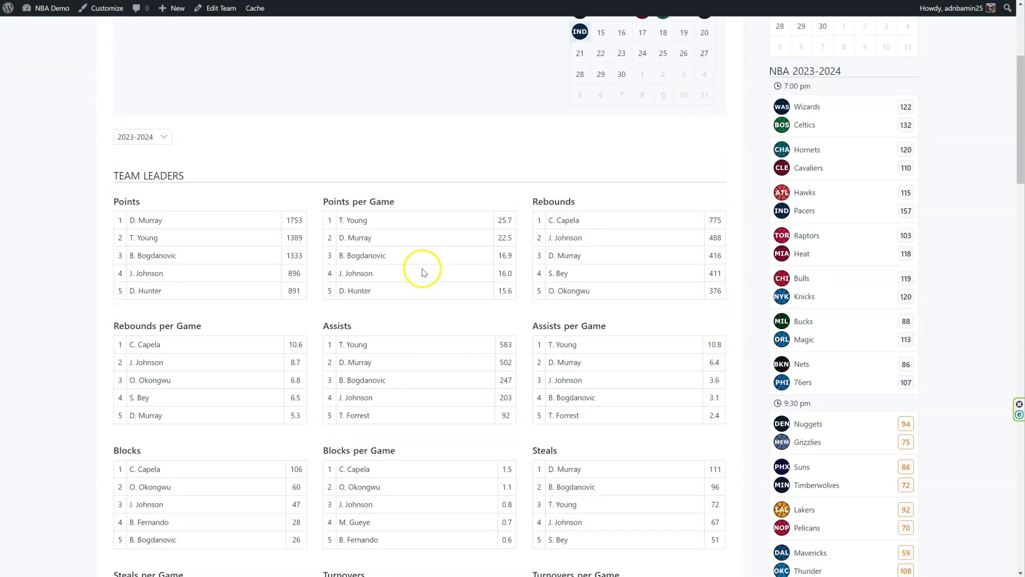
scroll(423, 272, "down", 5)
scroll(423, 273, "down", 3)
scroll(424, 273, "down", 5)
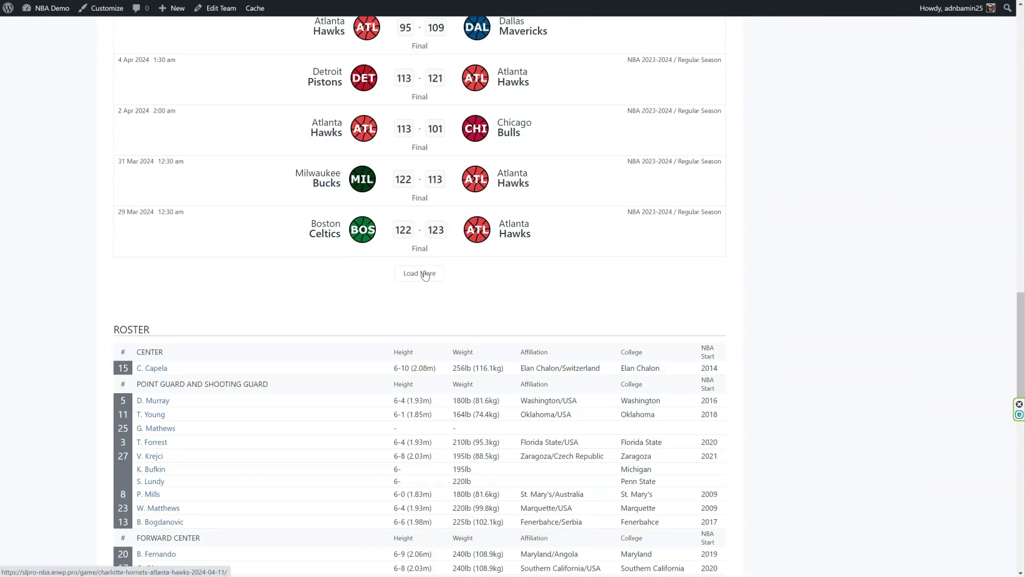
scroll(641, 264, "down", 3)
scroll(641, 265, "down", 2)
scroll(643, 265, "down", 5)
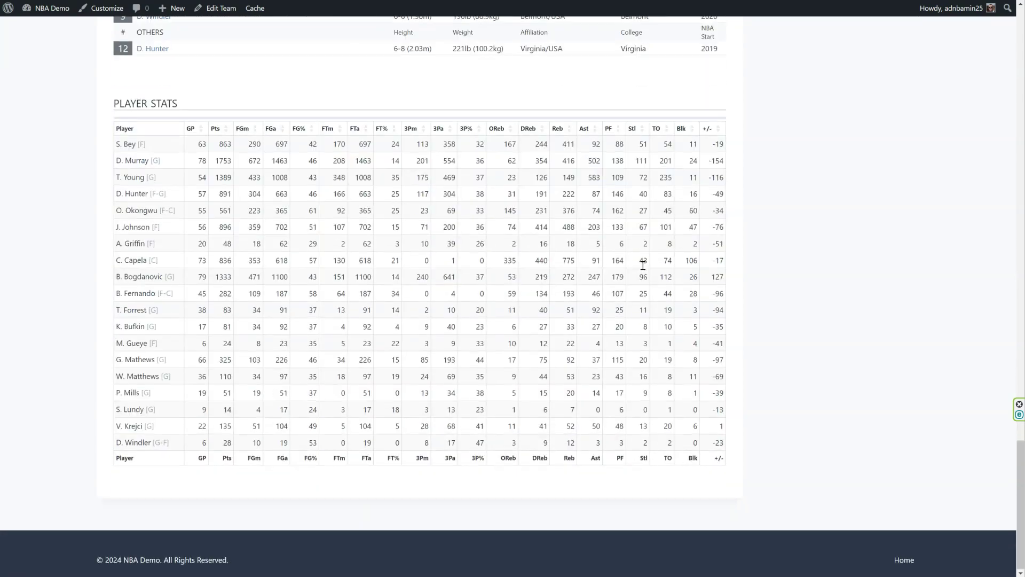
scroll(678, 268, "up", 6)
scroll(678, 268, "up", 5)
scroll(675, 270, "up", 5)
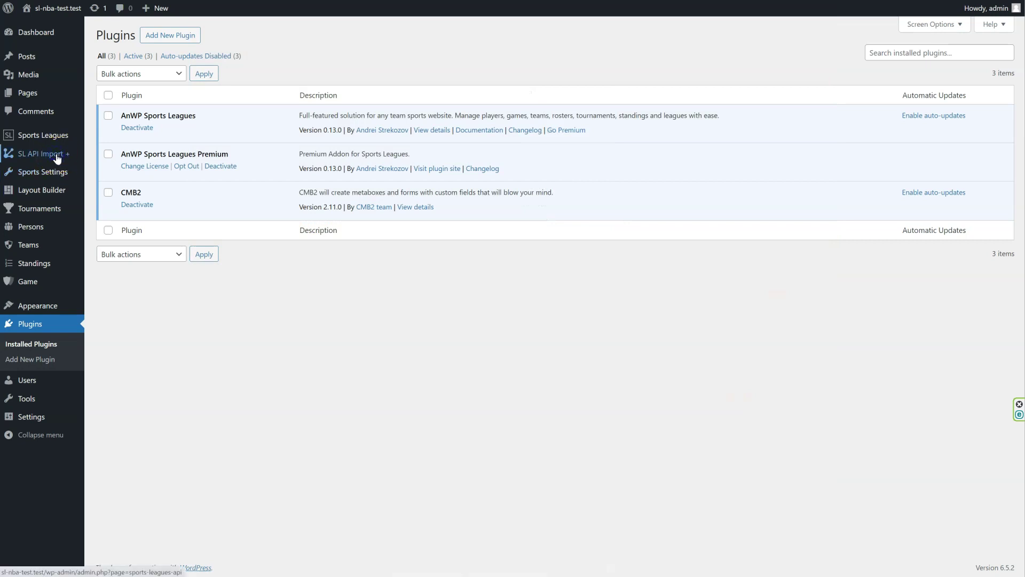
Step: Activate the API Sports NBA provider, paste the API key, and verify it with Direct Subscription
left_click(57, 159)
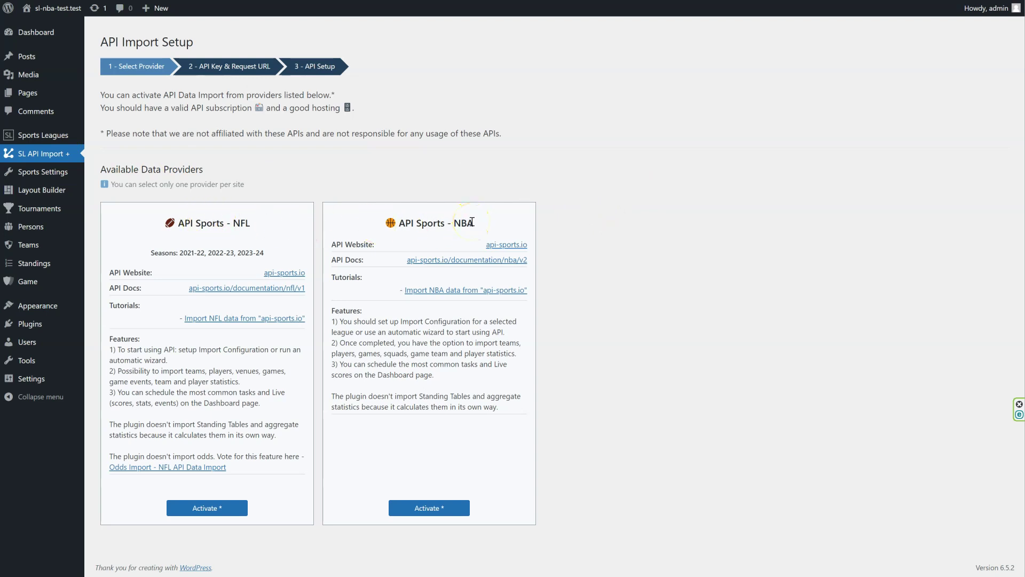
left_click(431, 508)
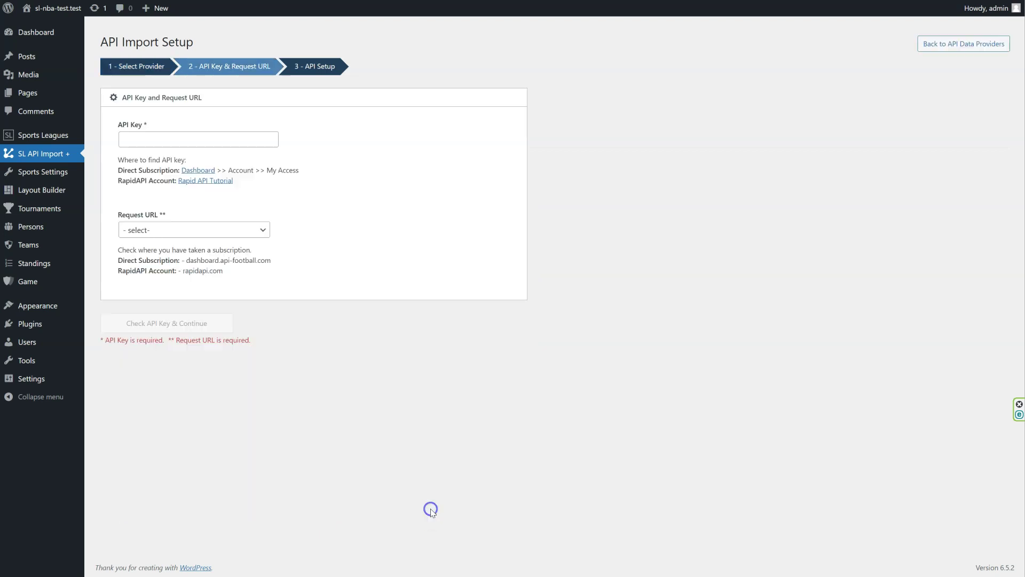
left_click(148, 137)
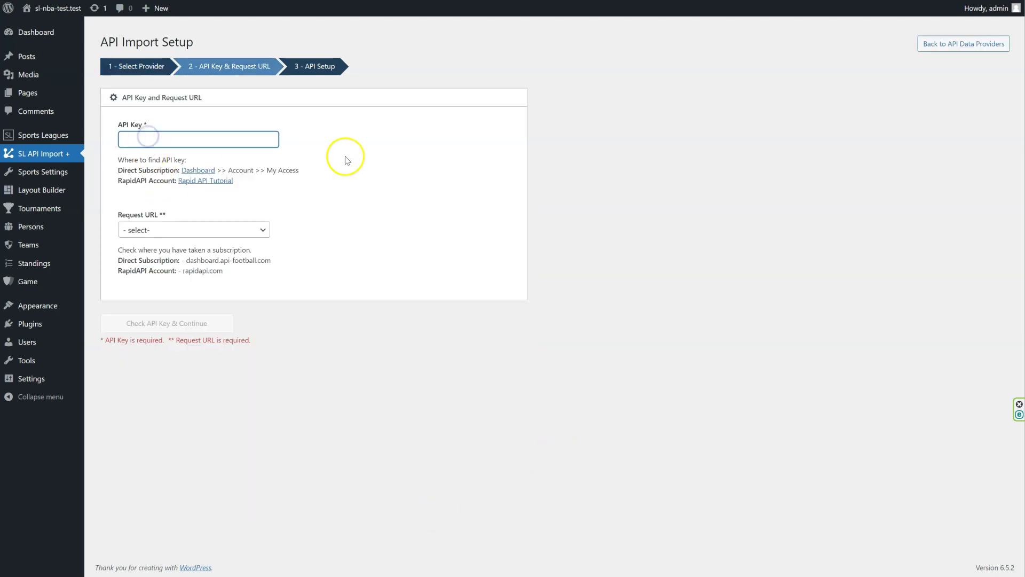
key("ctrl+v")
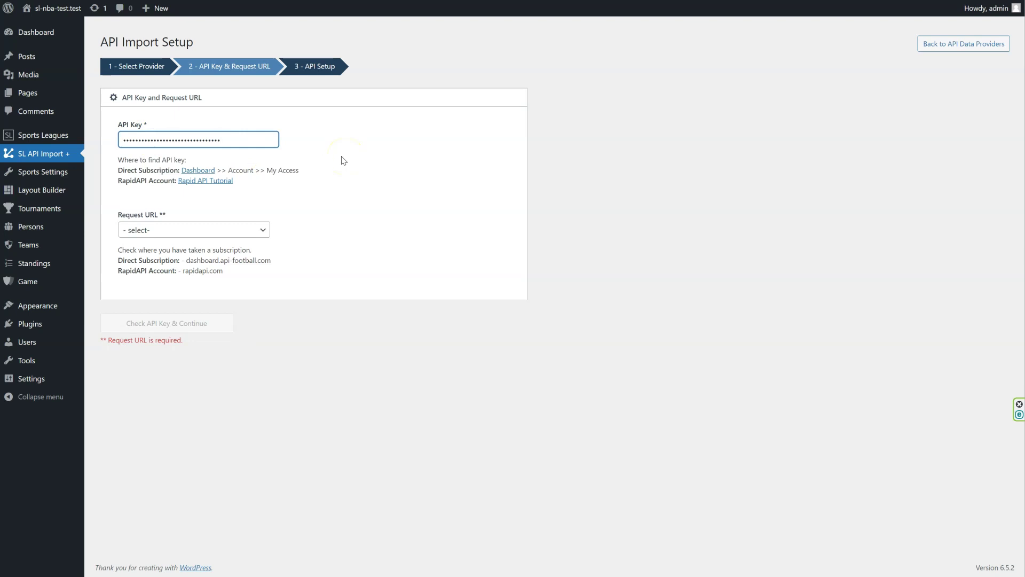
left_click(168, 231)
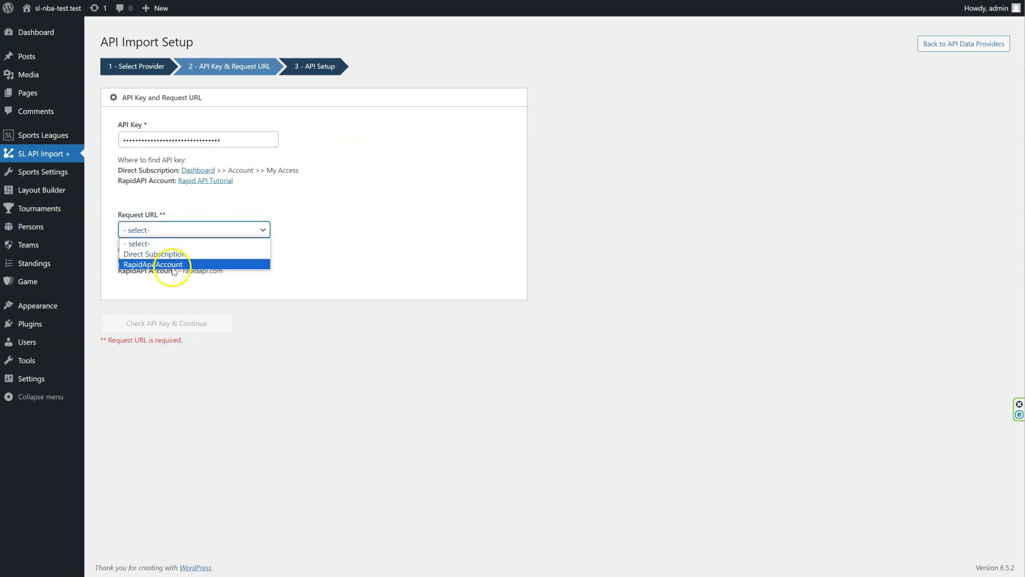
left_click(168, 255)
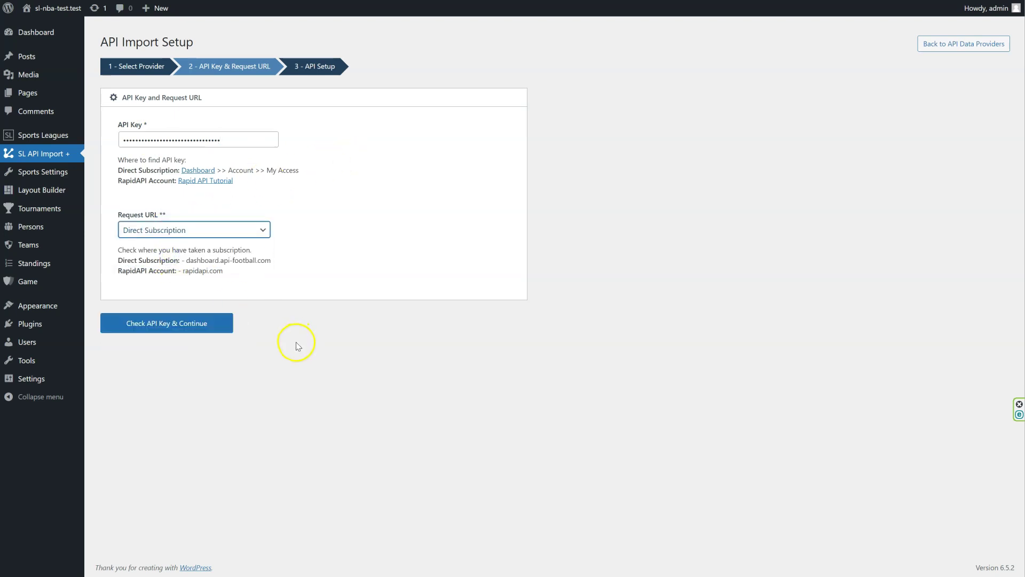
left_click(172, 328)
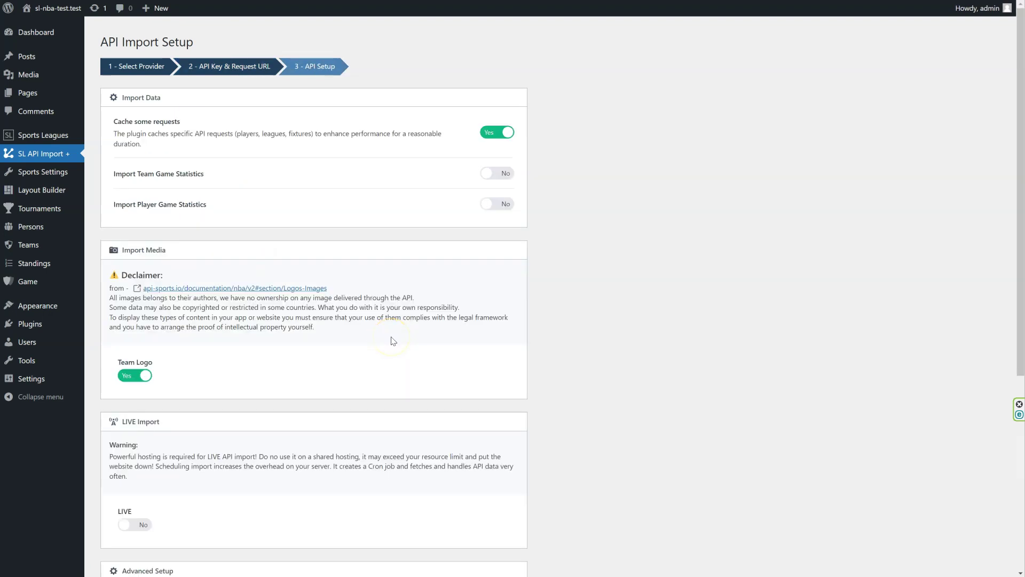
Step: Enable team and player game statistics import and fix the team stats field mapping
left_click(506, 173)
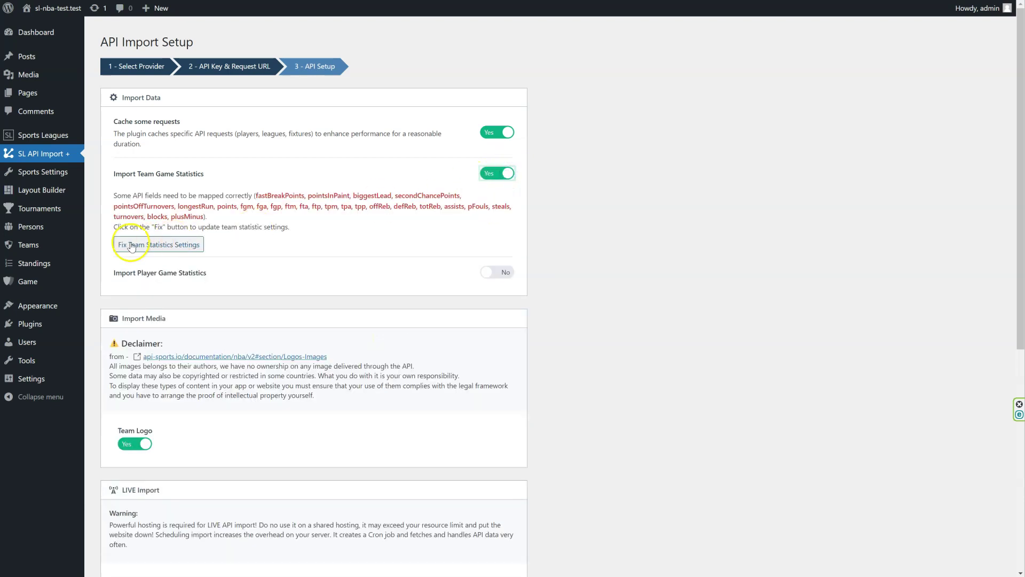
left_click(132, 245)
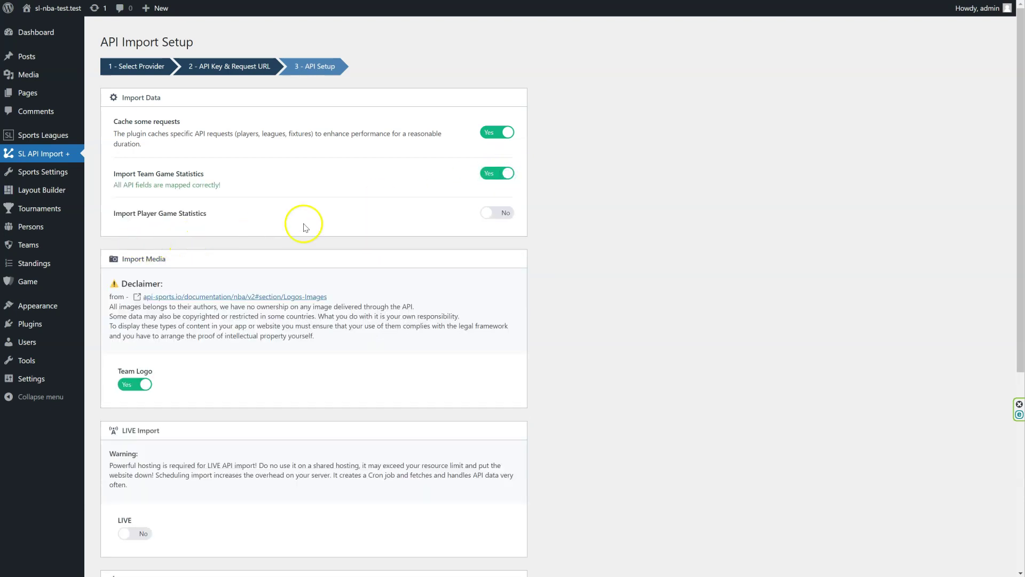
left_click(508, 215)
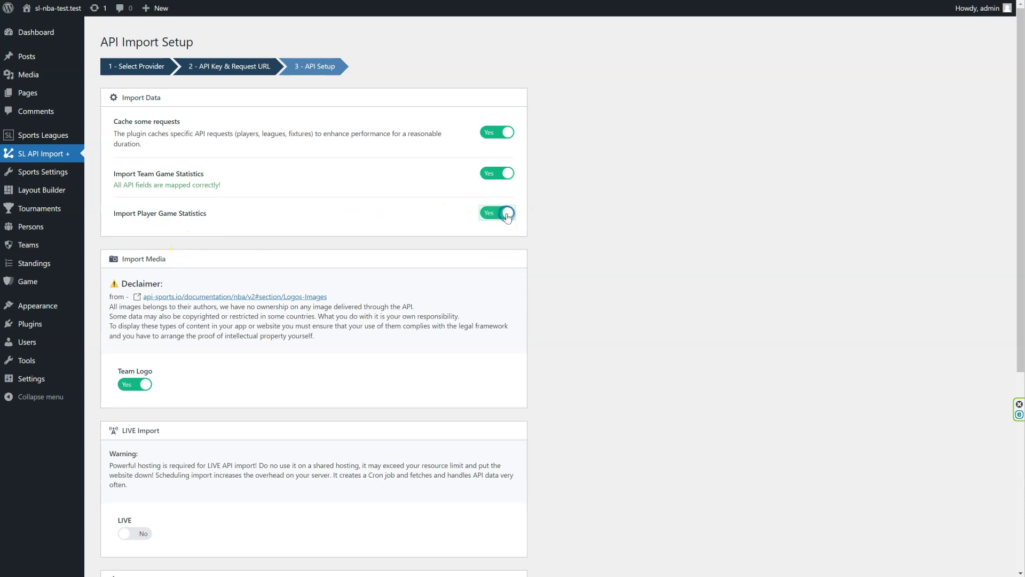
scroll(404, 272, "down", 2)
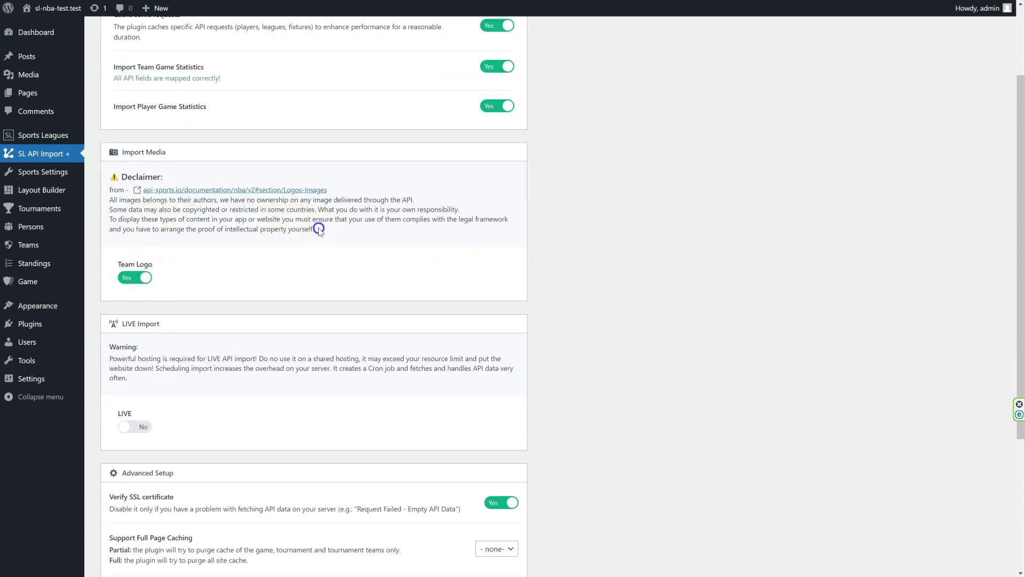
left_click_drag(315, 229, 99, 198)
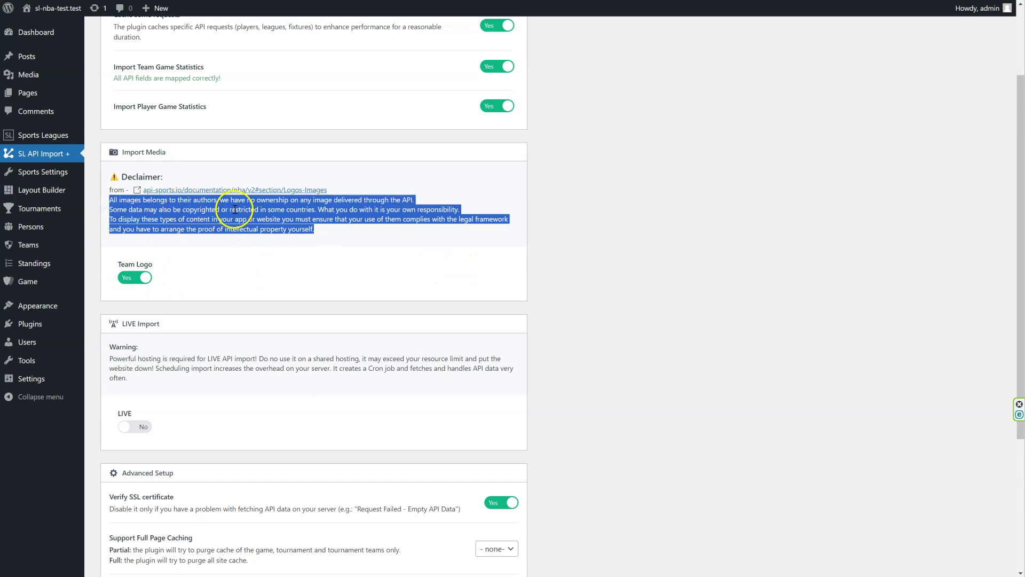
left_click(252, 258)
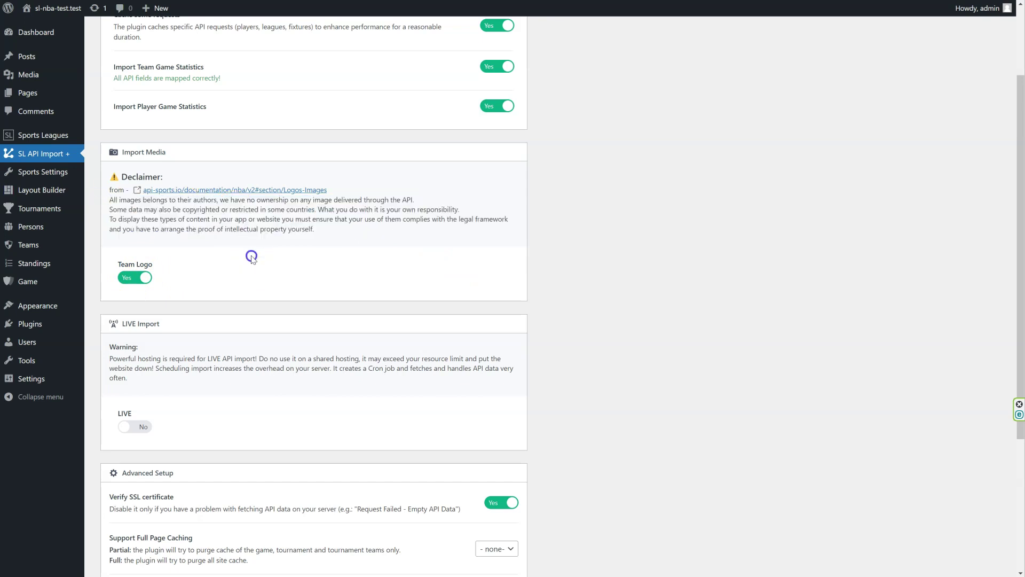
scroll(251, 257, "down", 3)
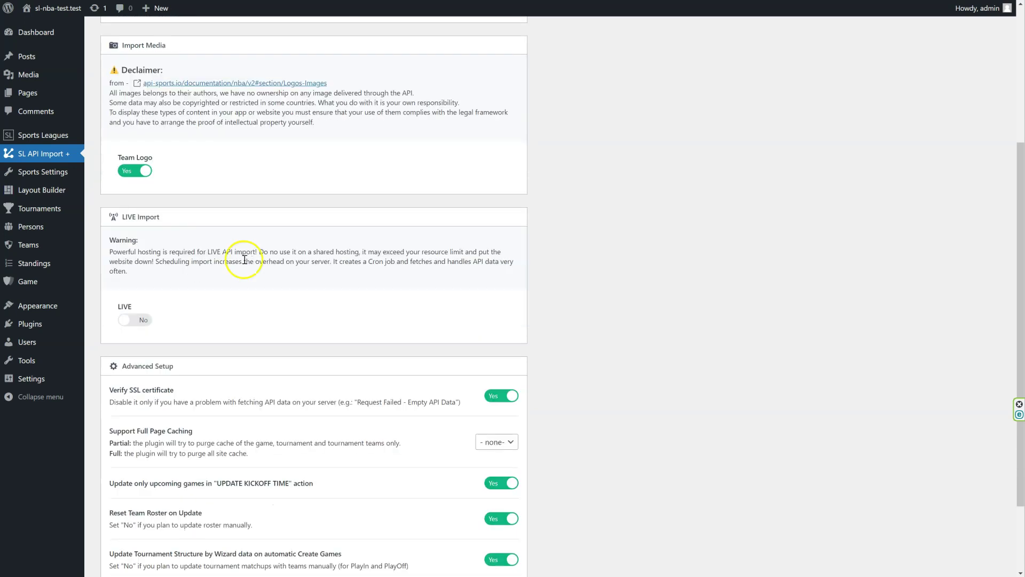
Step: Turn on LIVE import with live Team and Player Stats, keep caching at none, and save
left_click(141, 320)
left_click(194, 323)
left_click(241, 320)
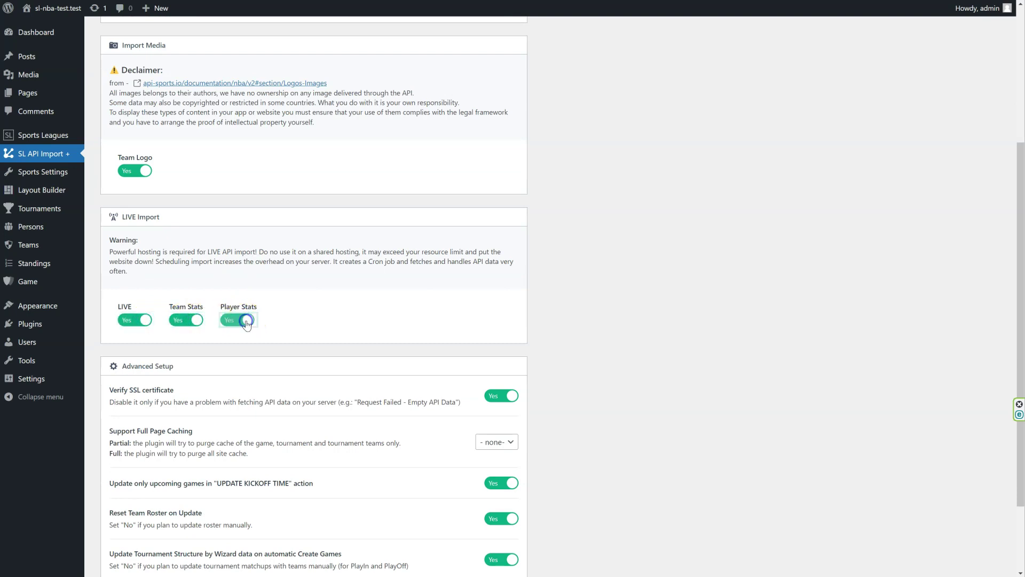
scroll(329, 304, "down", 3)
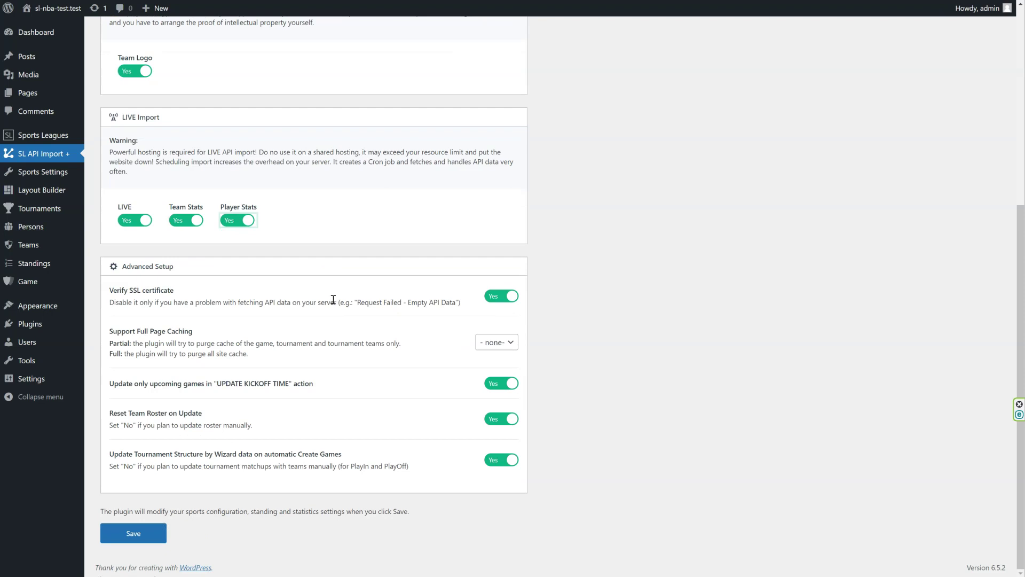
left_click(500, 342)
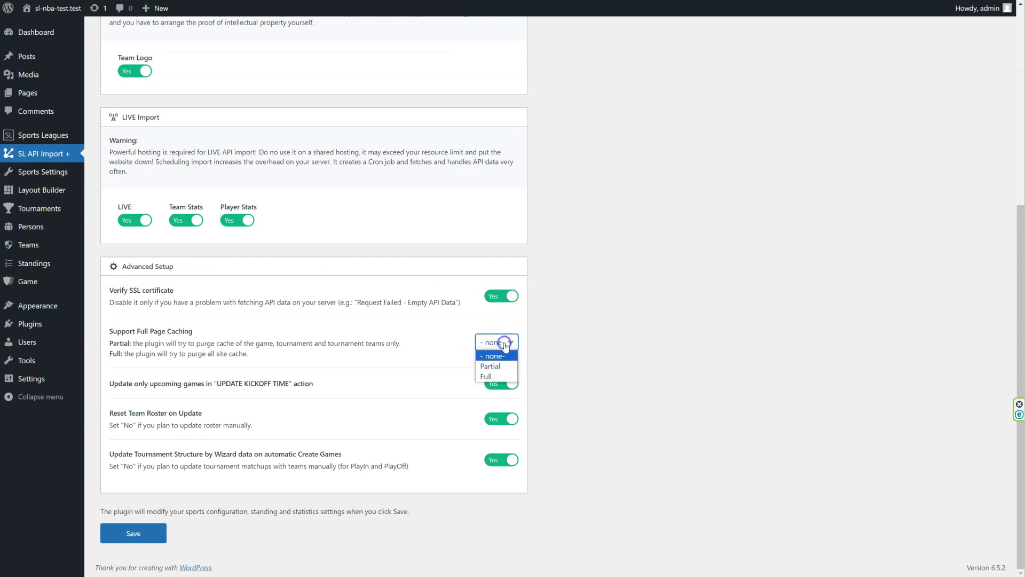
left_click(448, 338)
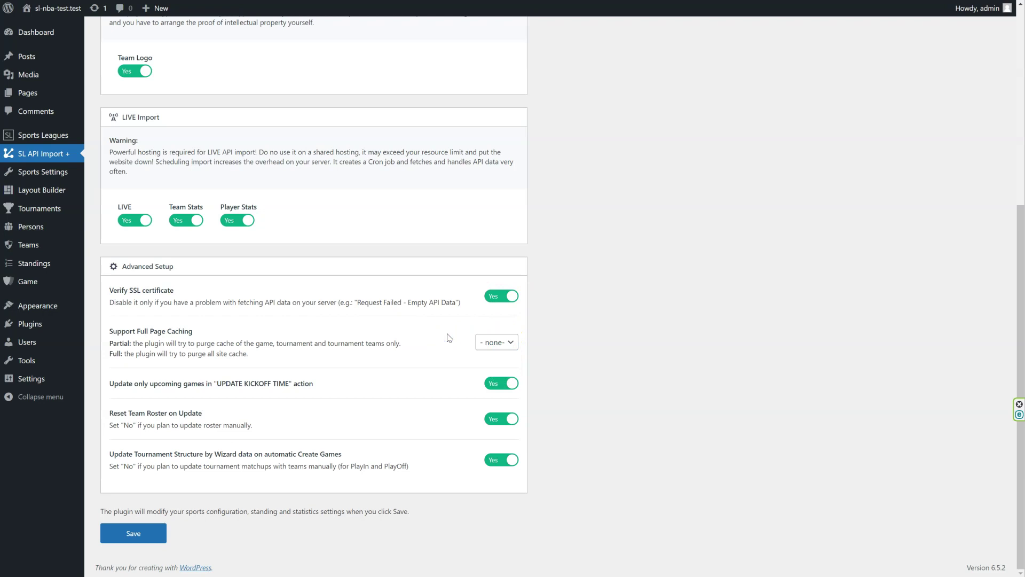
left_click(127, 534)
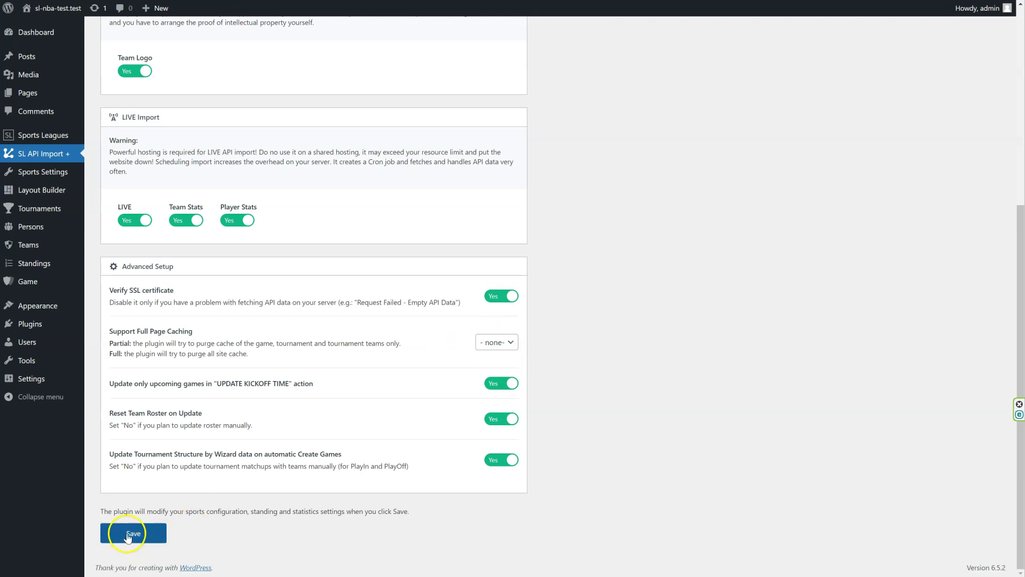
left_click(127, 535)
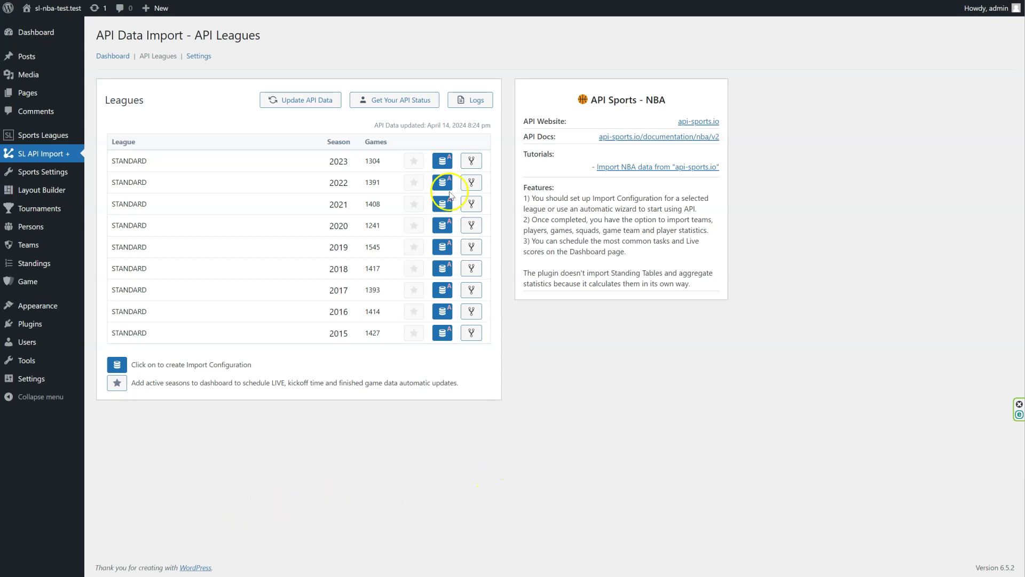
Step: Run the import wizard for the 2023 NBA season and start importing its data
left_click(442, 163)
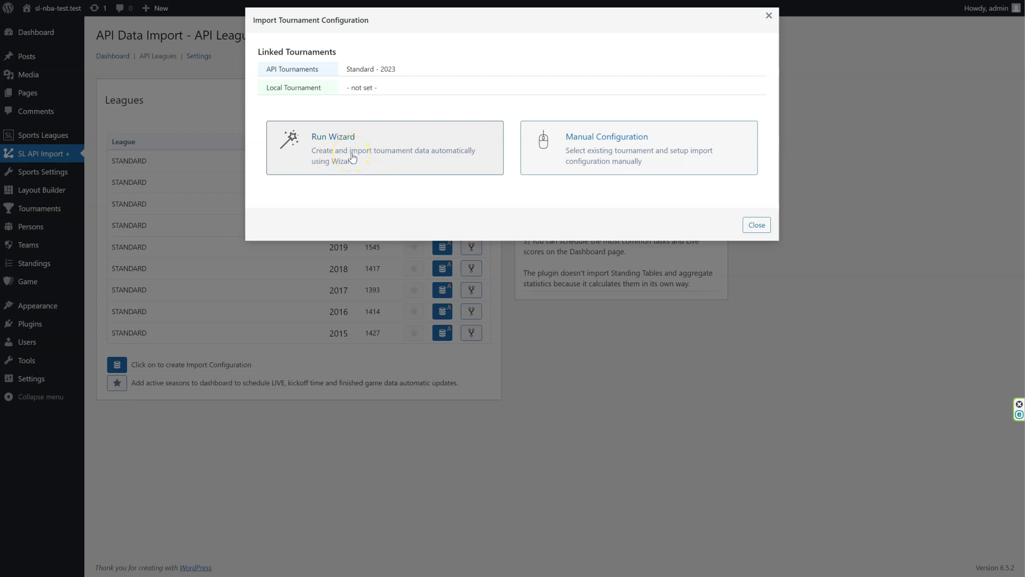
left_click(354, 158)
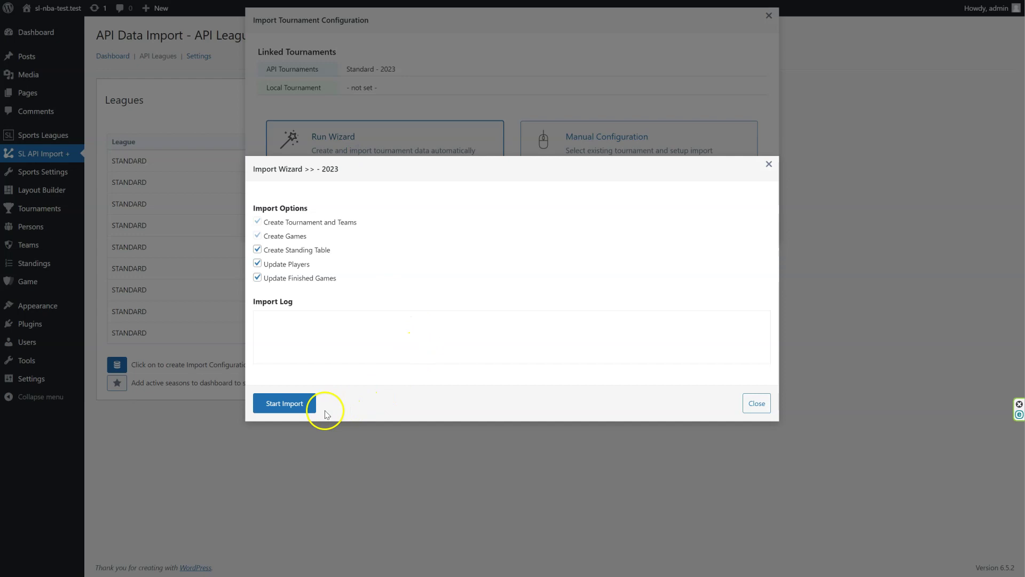
left_click(281, 406)
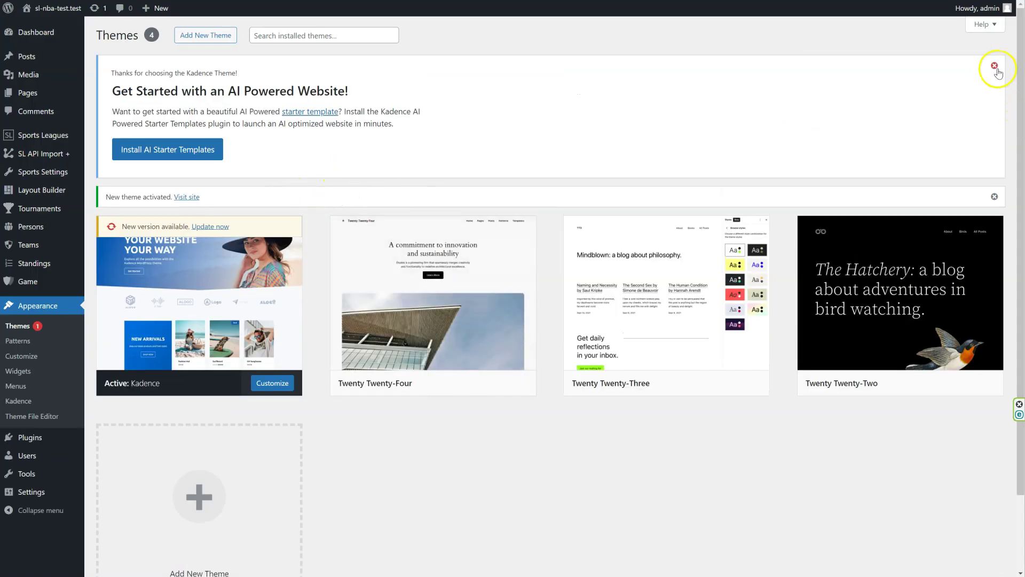
Step: Update the Kadence theme and import the KadenceWP Customizer styles from SL+ Add-ons
left_click(995, 65)
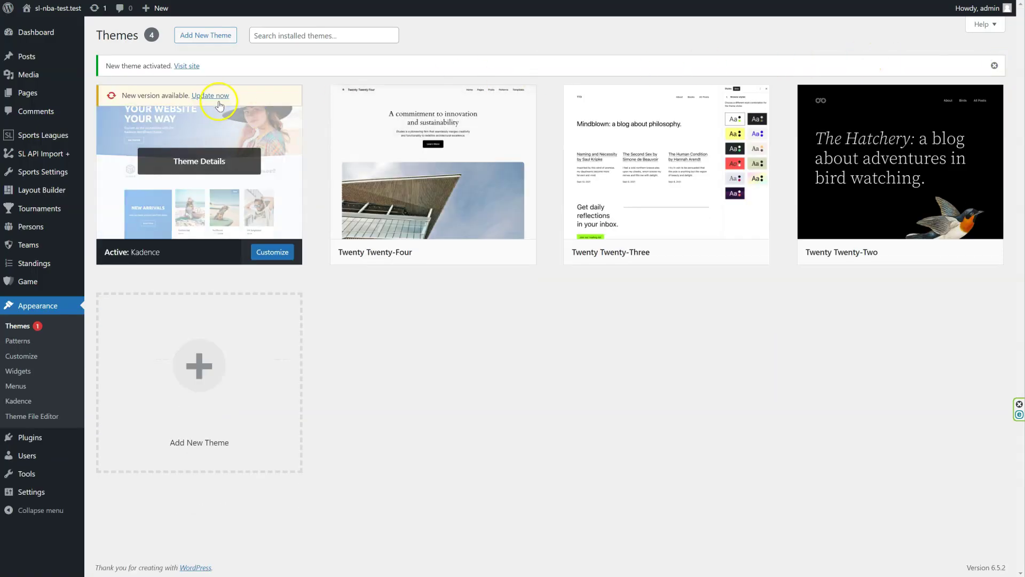
left_click(216, 95)
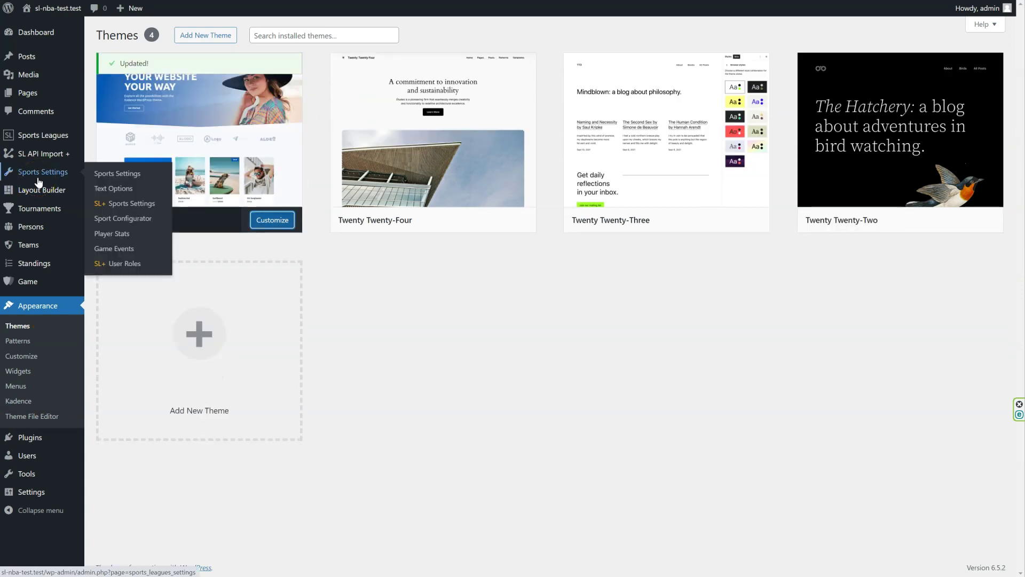
mouse_move(43, 136)
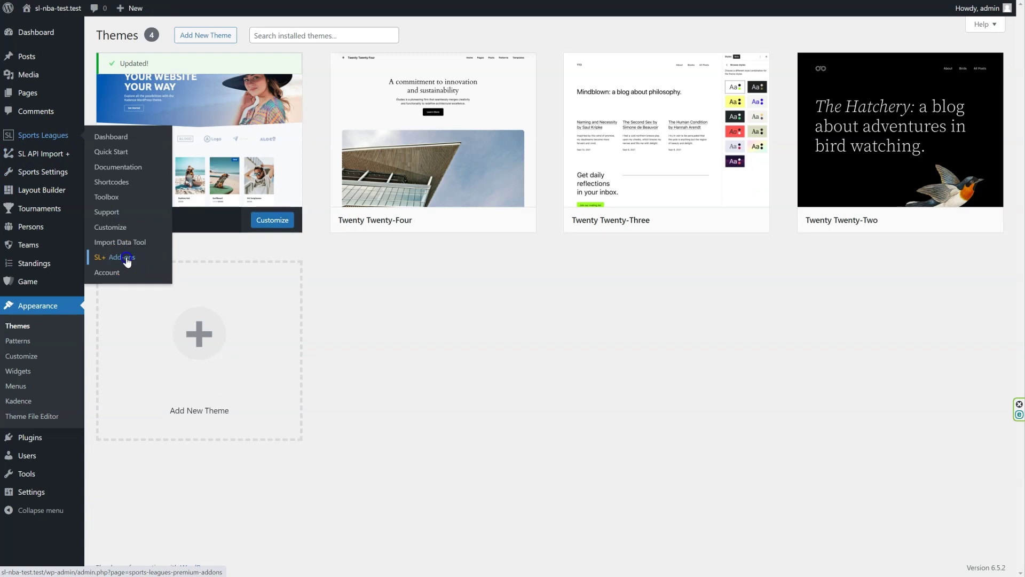
left_click(126, 261)
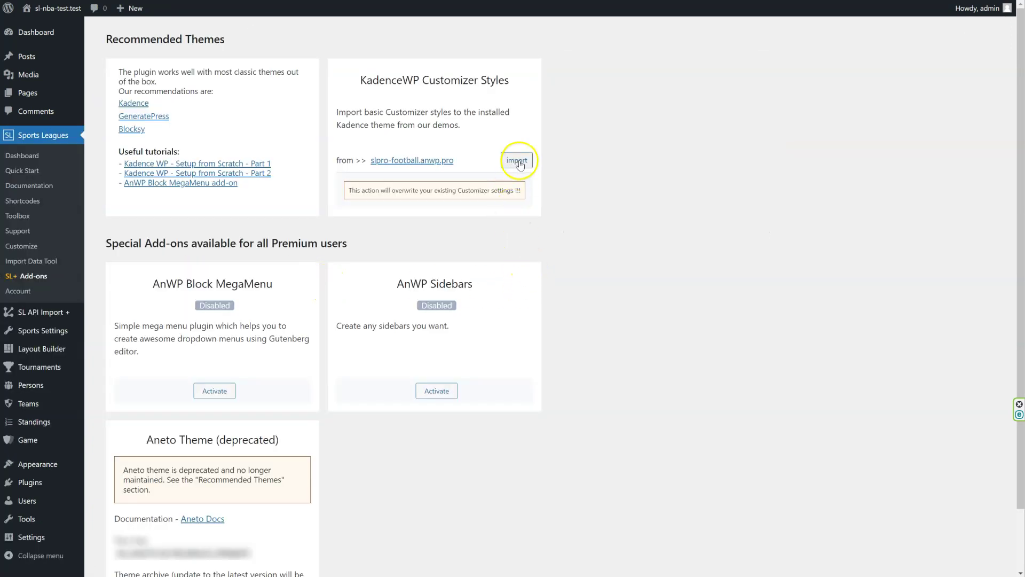
left_click(518, 161)
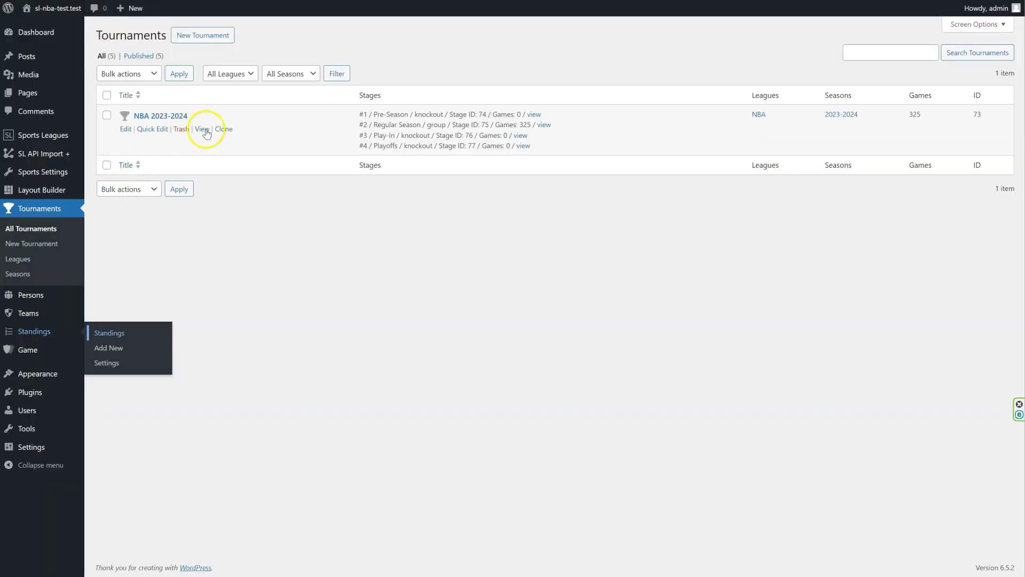
left_click(202, 130)
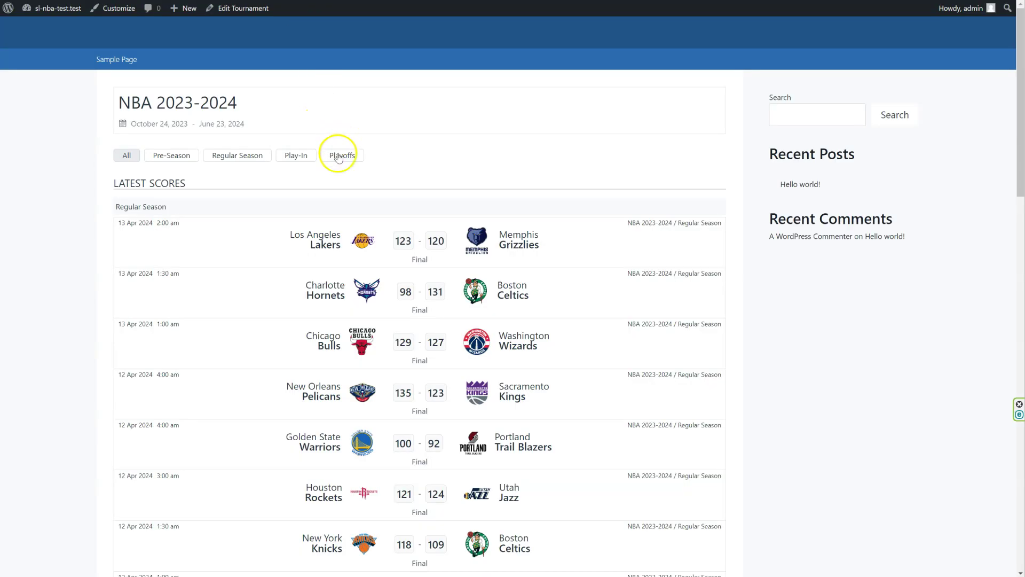
scroll(476, 153, "down", 1)
scroll(476, 153, "down", 4)
scroll(481, 195, "up", 5)
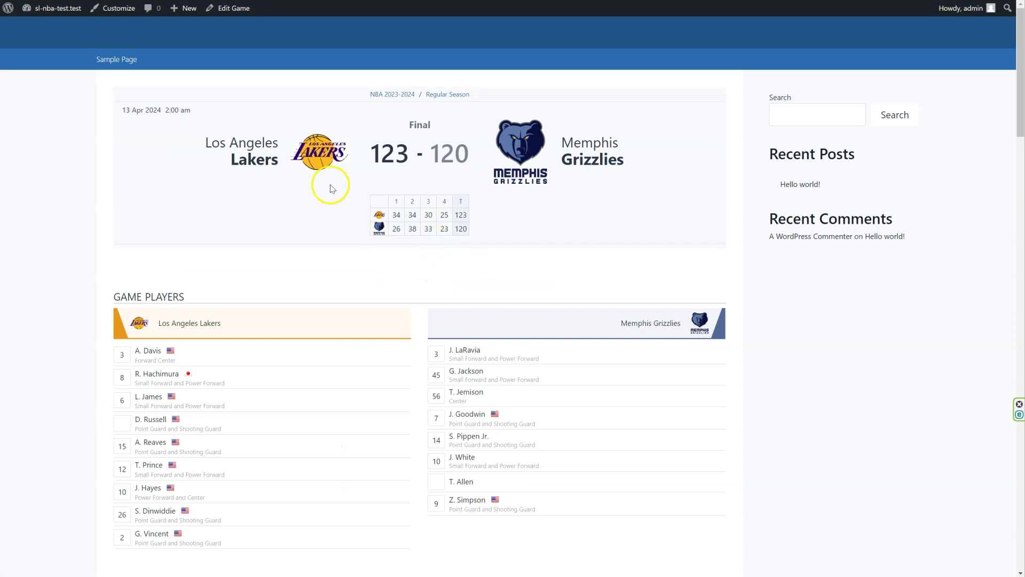
left_click(321, 200)
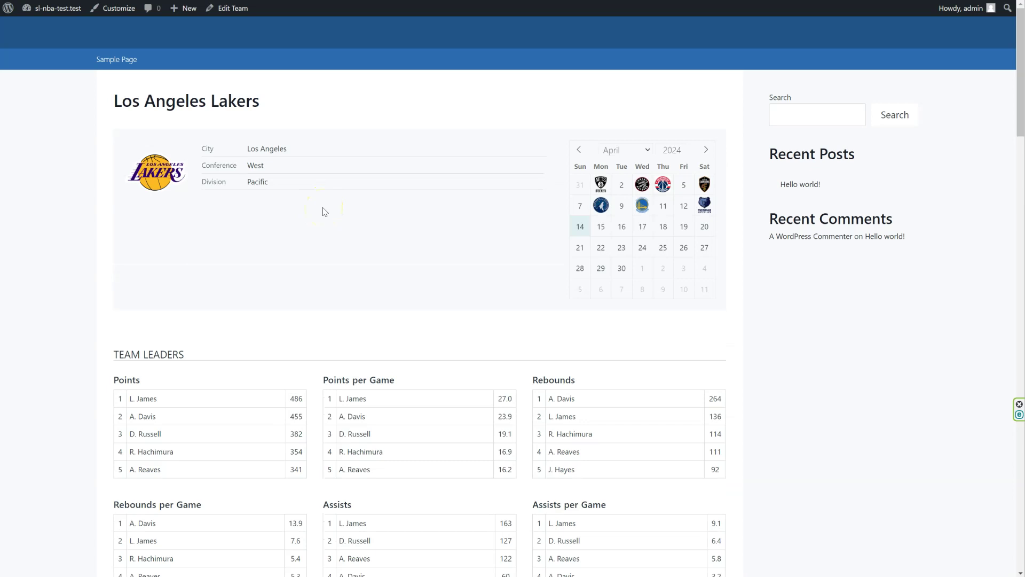
scroll(322, 212, "down", 5)
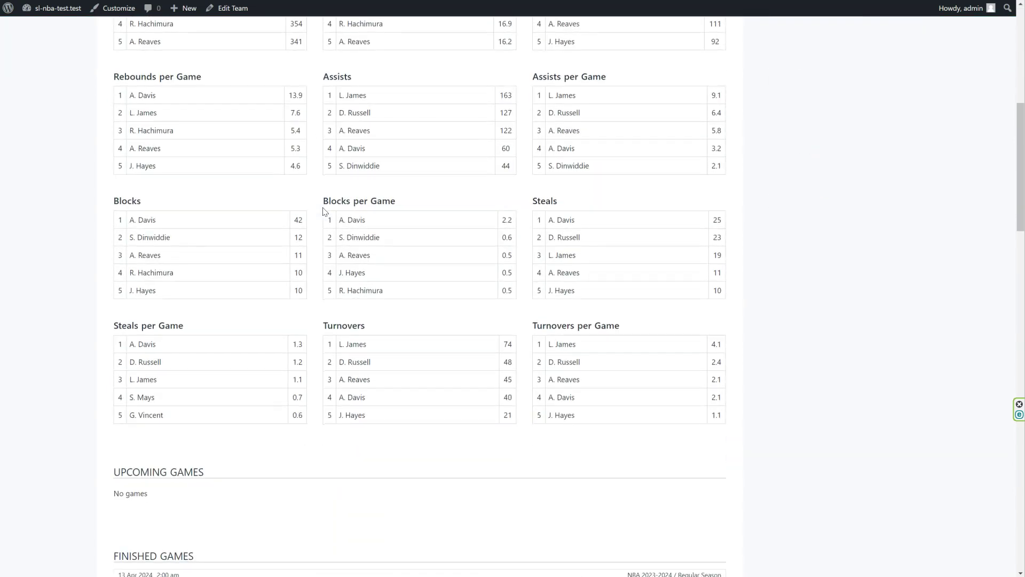
scroll(325, 213, "down", 5)
scroll(325, 212, "down", 7)
scroll(325, 212, "up", 4)
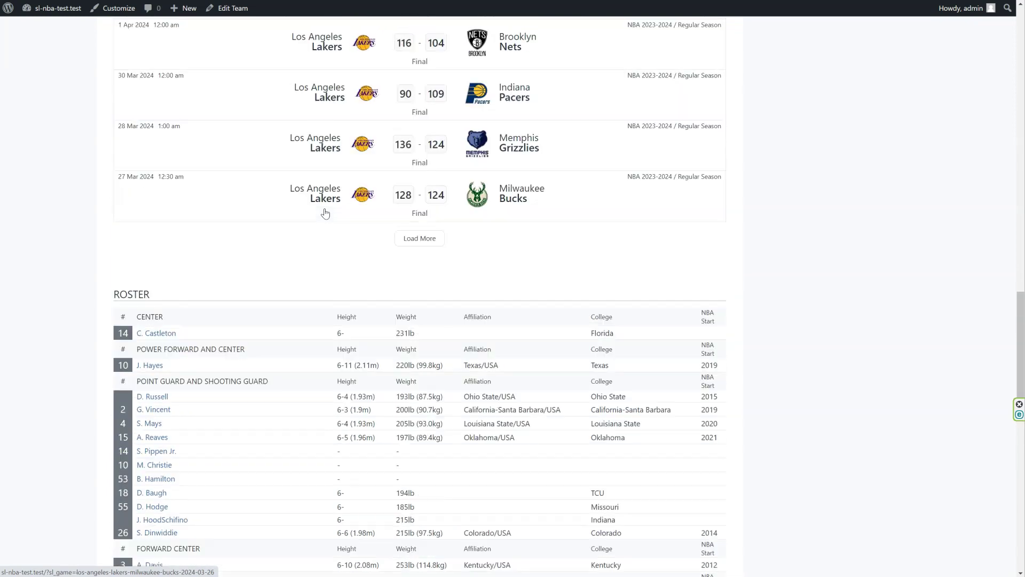
scroll(326, 212, "up", 3)
scroll(326, 213, "down", 6)
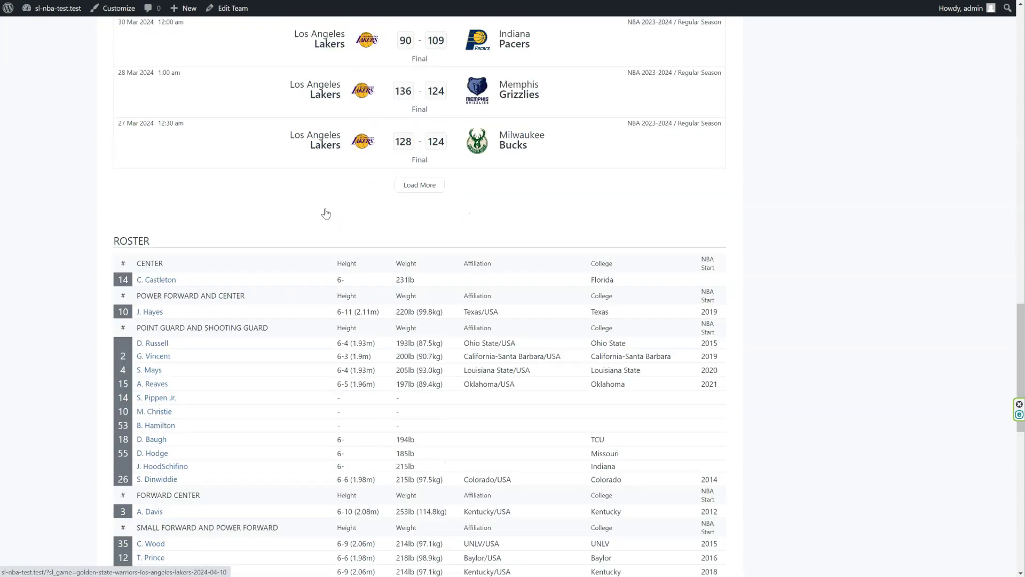
scroll(304, 222, "down", 2)
left_click(156, 182)
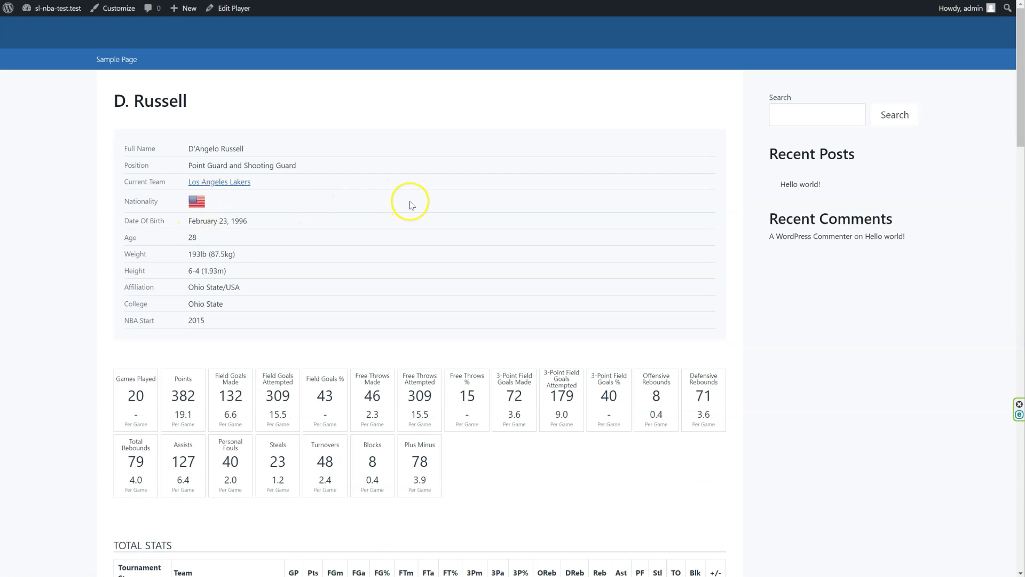
scroll(410, 205, "down", 1)
scroll(411, 205, "down", 4)
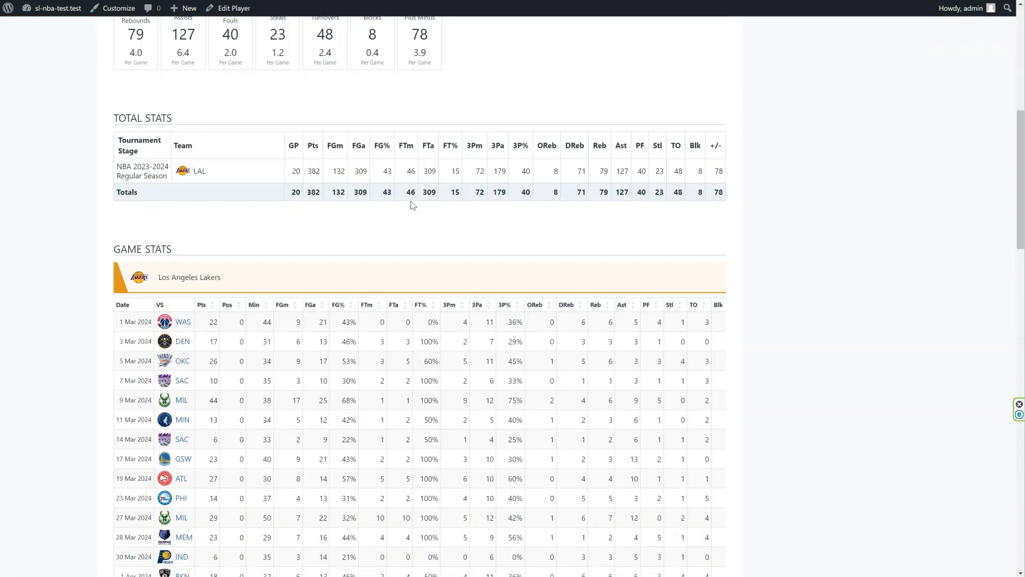
scroll(412, 205, "up", 5)
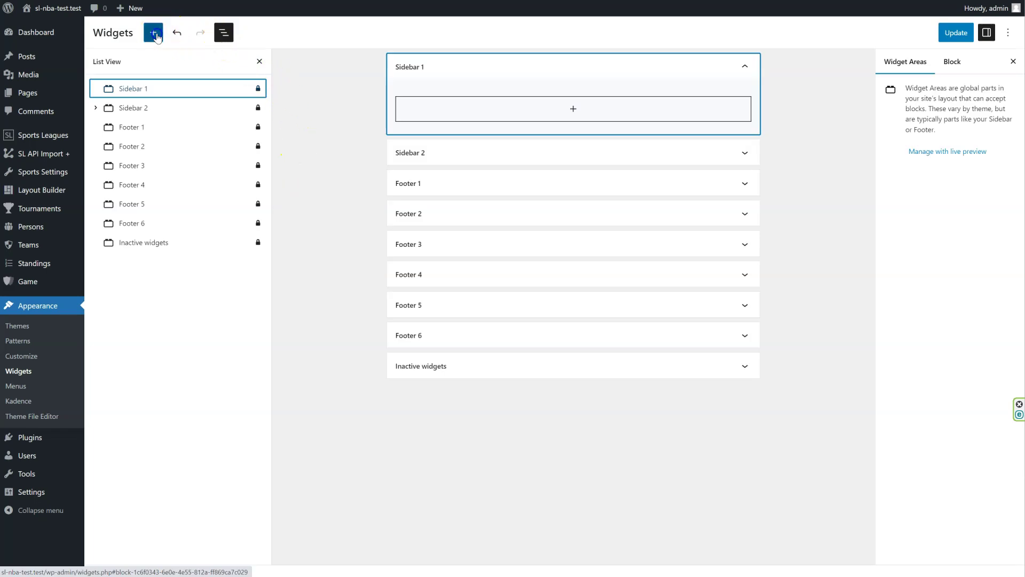
Step: Place an SL+ Calendar widget in Sidebar 1 and save the widgets
left_click(153, 33)
mouse_move(119, 371)
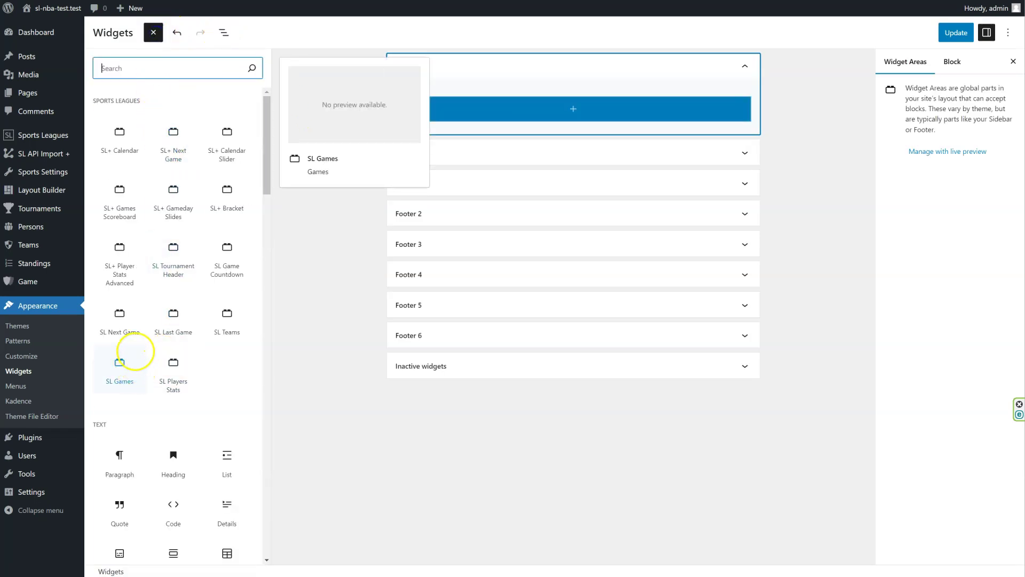
left_click(120, 136)
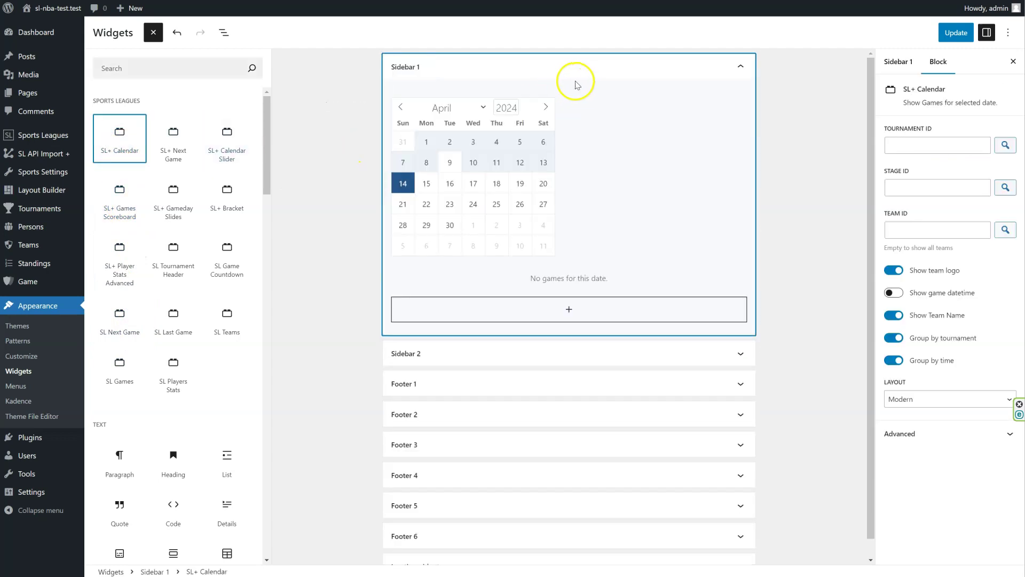
left_click(954, 32)
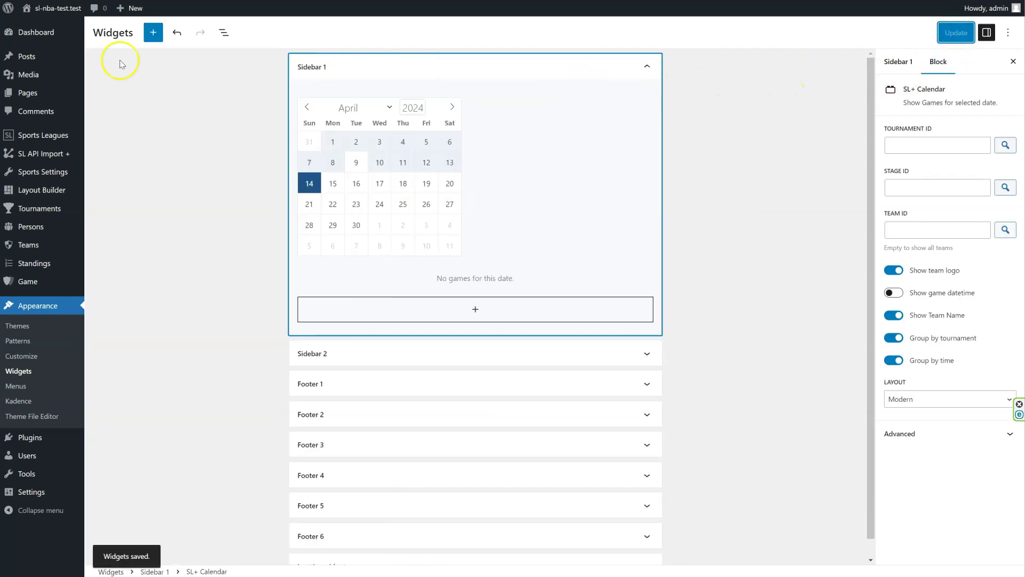
Step: Save Sample Page as the static homepage in Reading settings, then go to All Pages
mouse_move(31, 492)
left_click(105, 461)
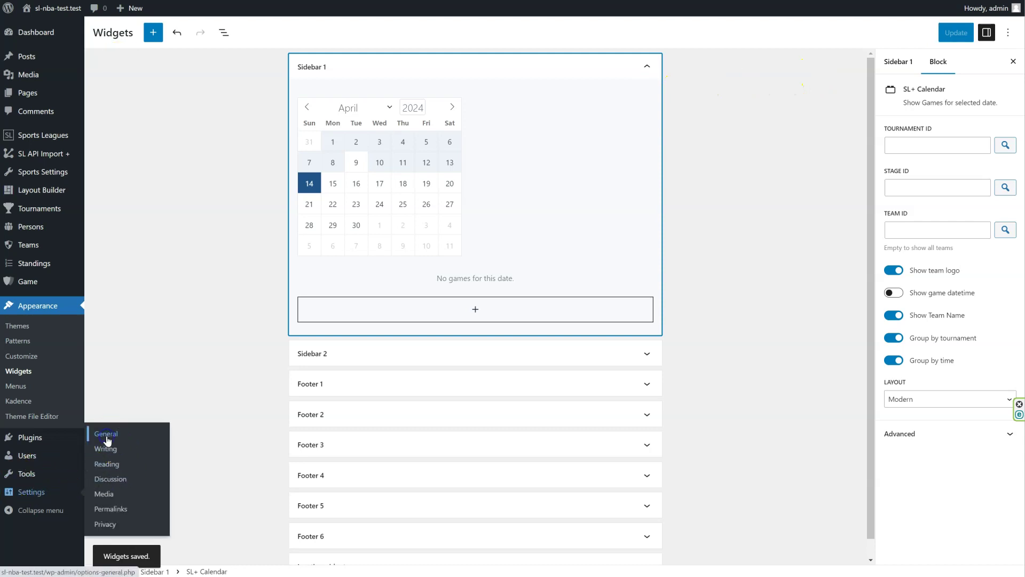
left_click(218, 80)
left_click(293, 106)
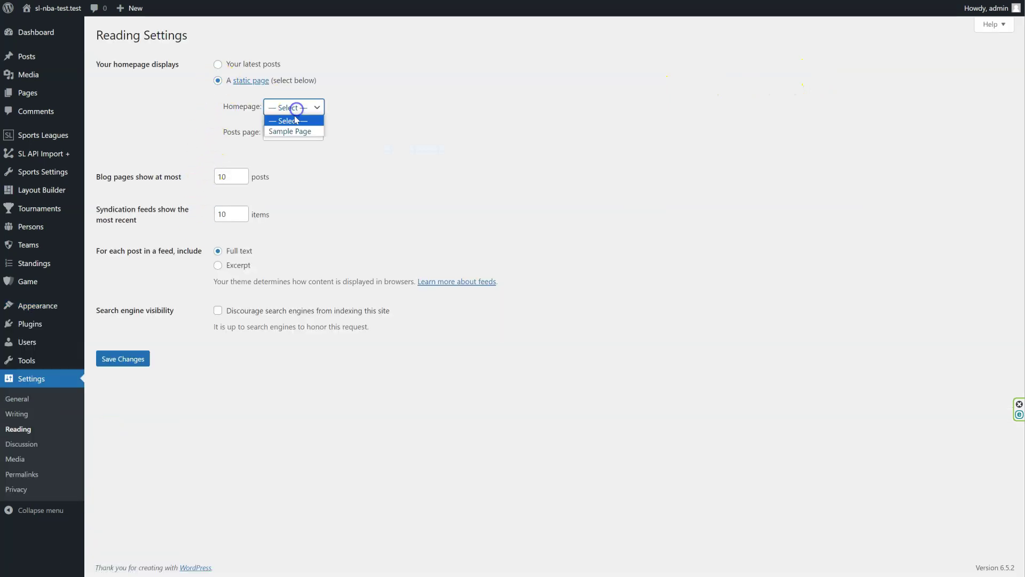
left_click(295, 131)
left_click(120, 359)
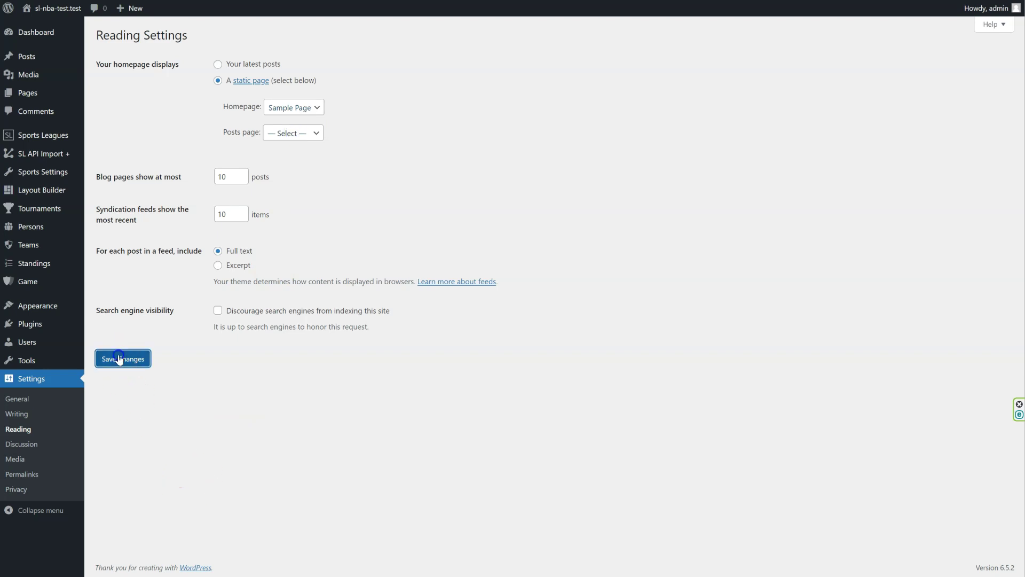
mouse_move(29, 93)
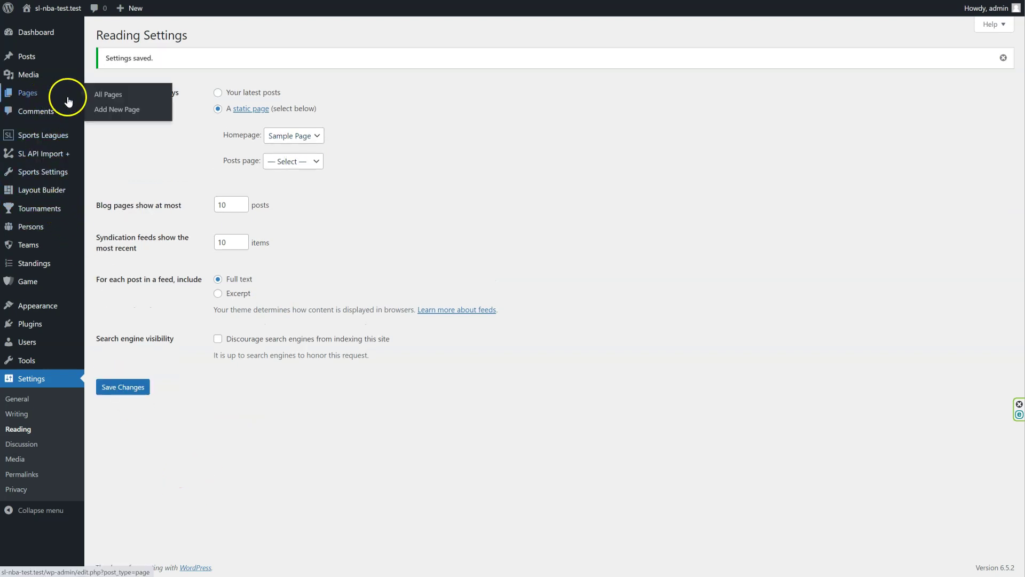
left_click(109, 95)
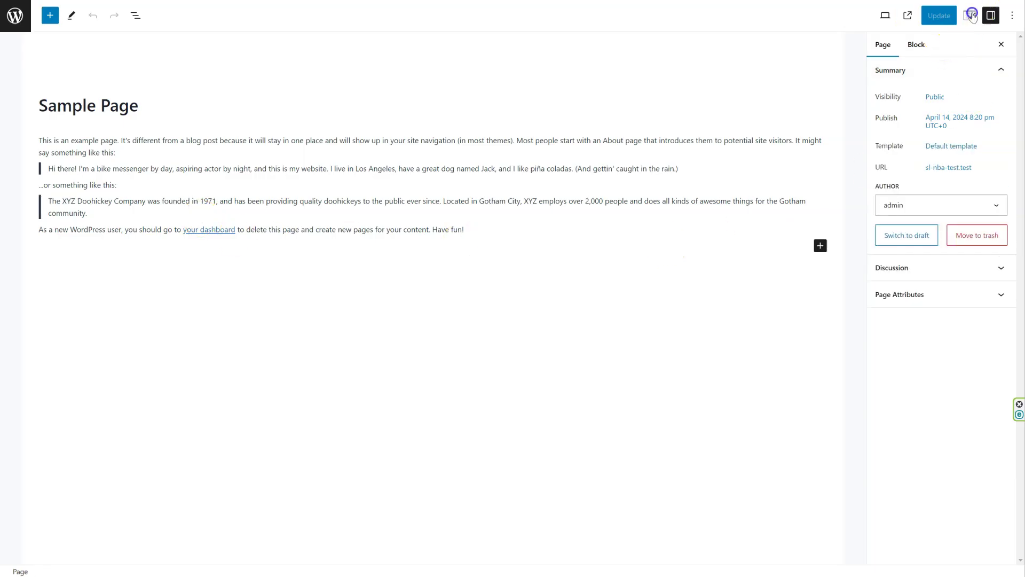
Step: Give Sample Page a Right Sidebar layout and a small SL+ Calendar Slider, save, and view it
left_click(971, 15)
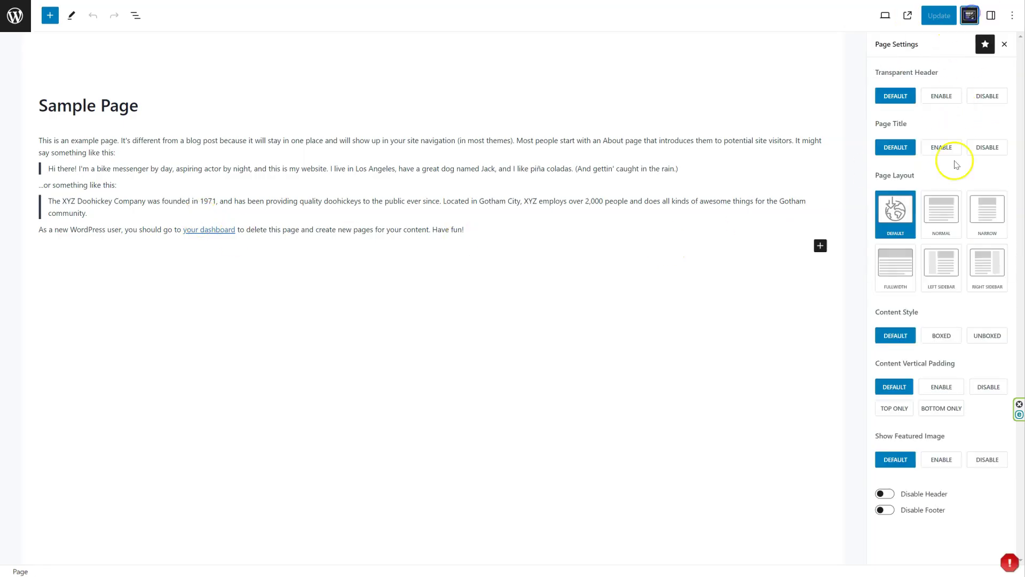
left_click(984, 265)
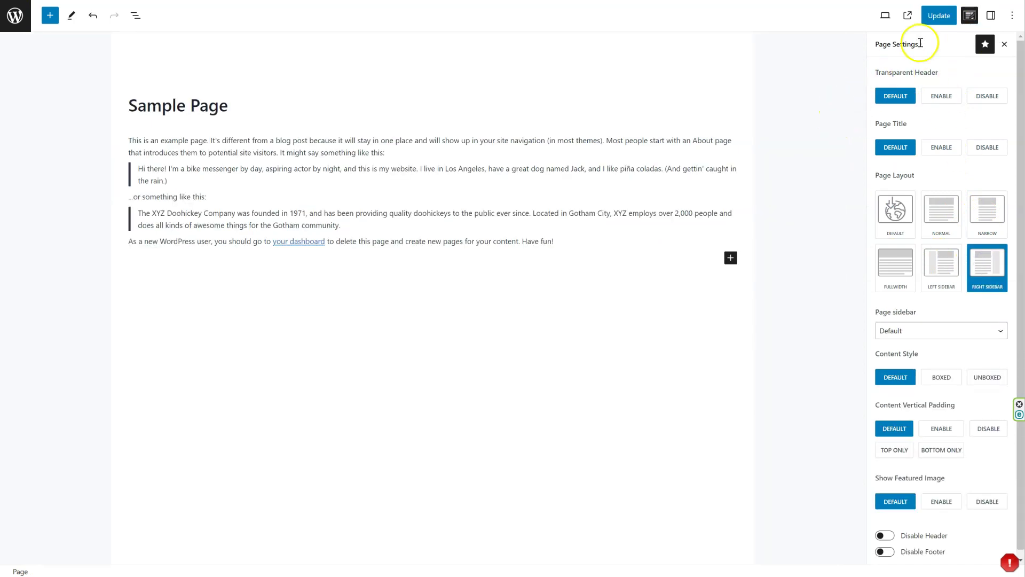
left_click(141, 142)
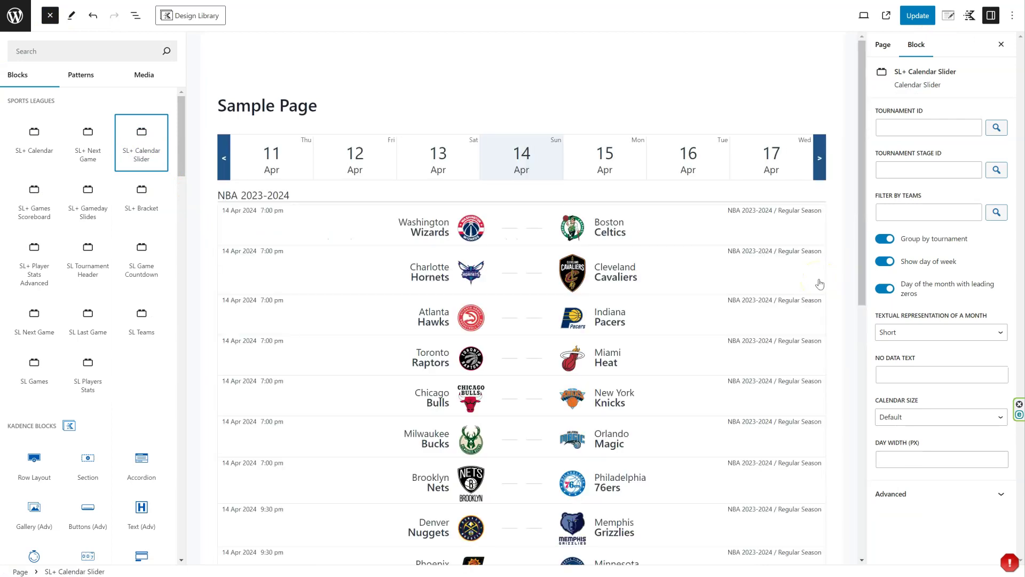
left_click(896, 416)
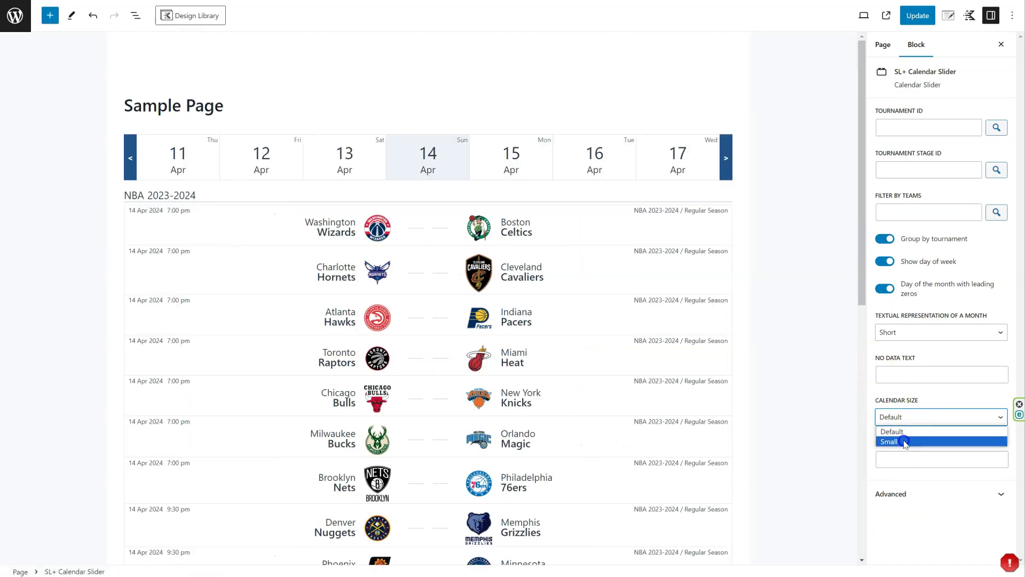
left_click(906, 442)
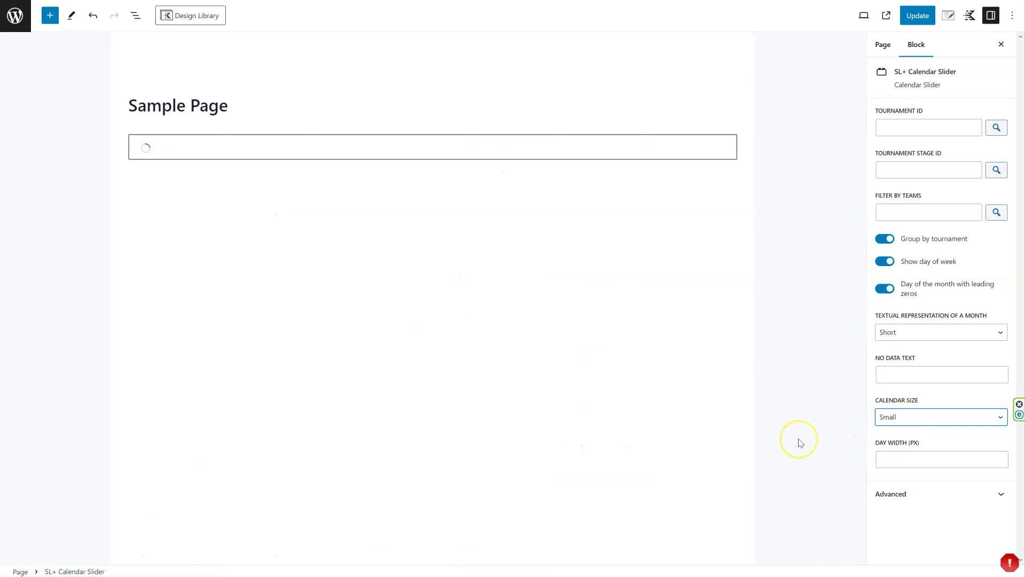
key("ctrl+s")
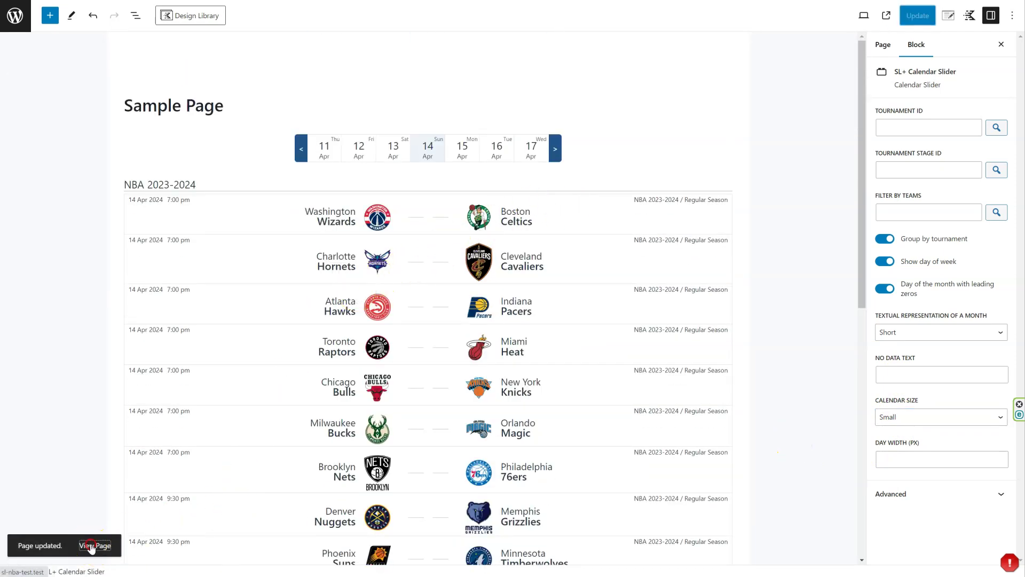
left_click(90, 547)
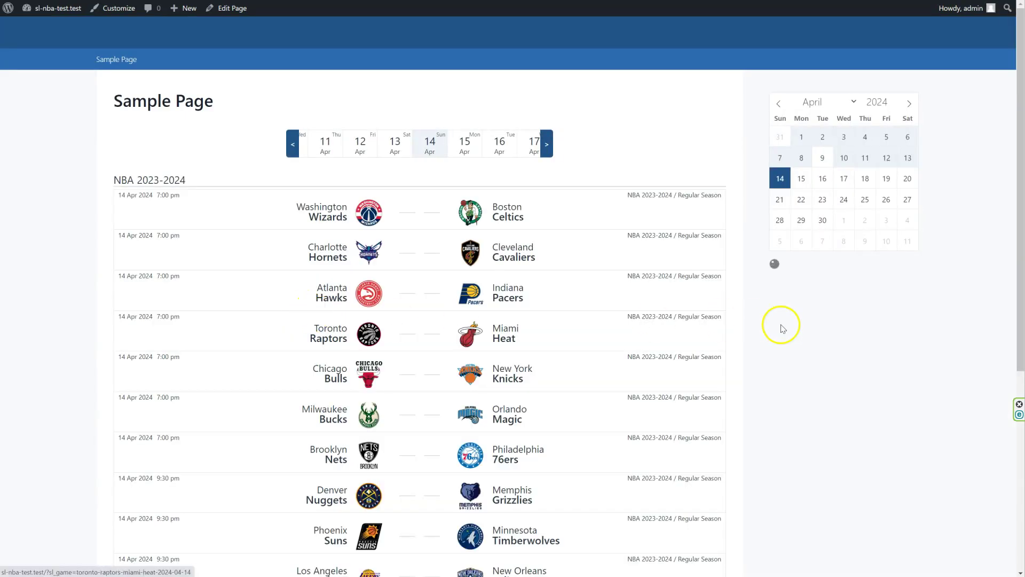
scroll(828, 356, "down", 3)
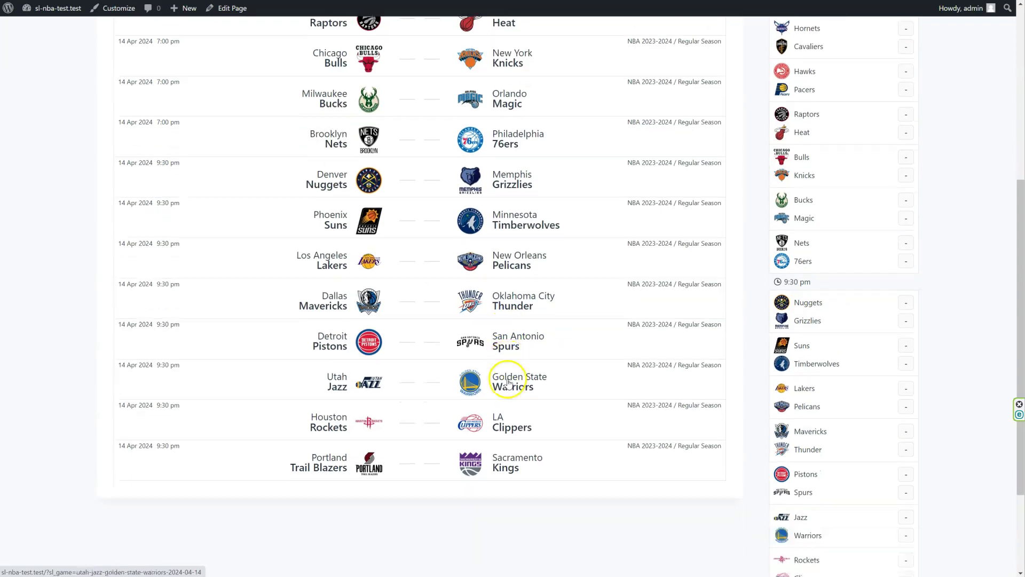
scroll(508, 378, "up", 3)
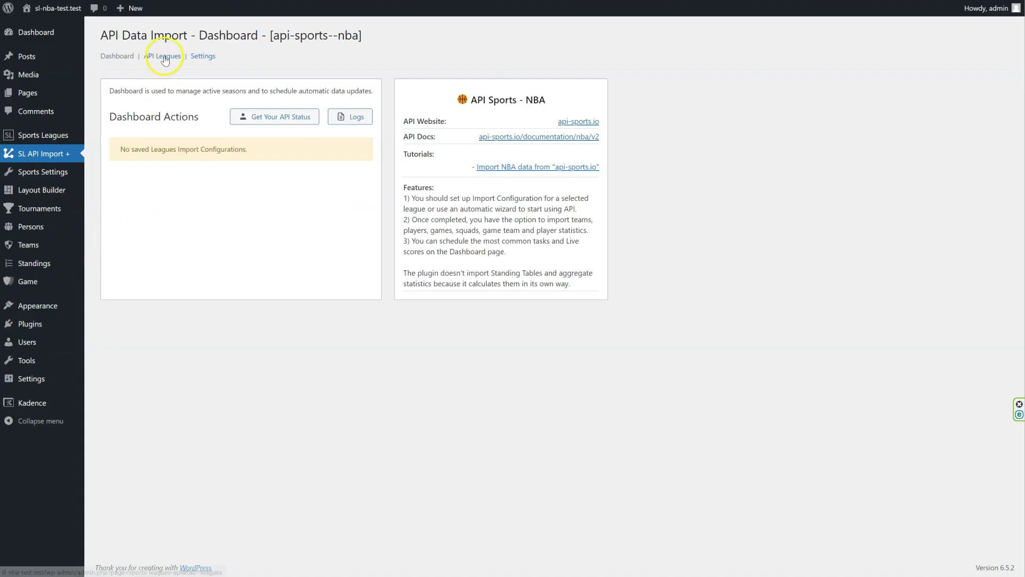
Step: Star the 2023 NBA season and schedule LIVE Import for NBA 2023-2024
left_click(162, 56)
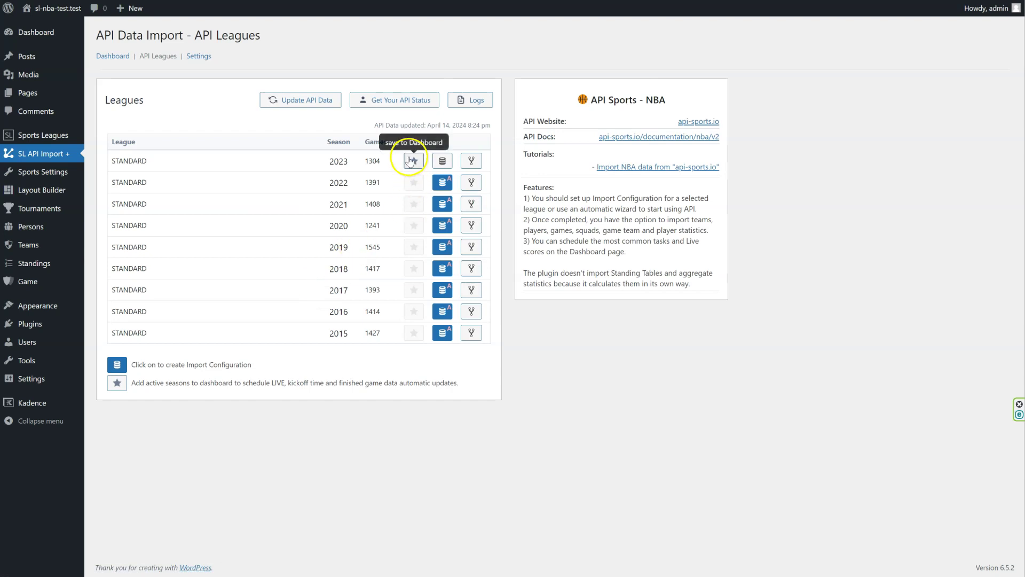
left_click(414, 161)
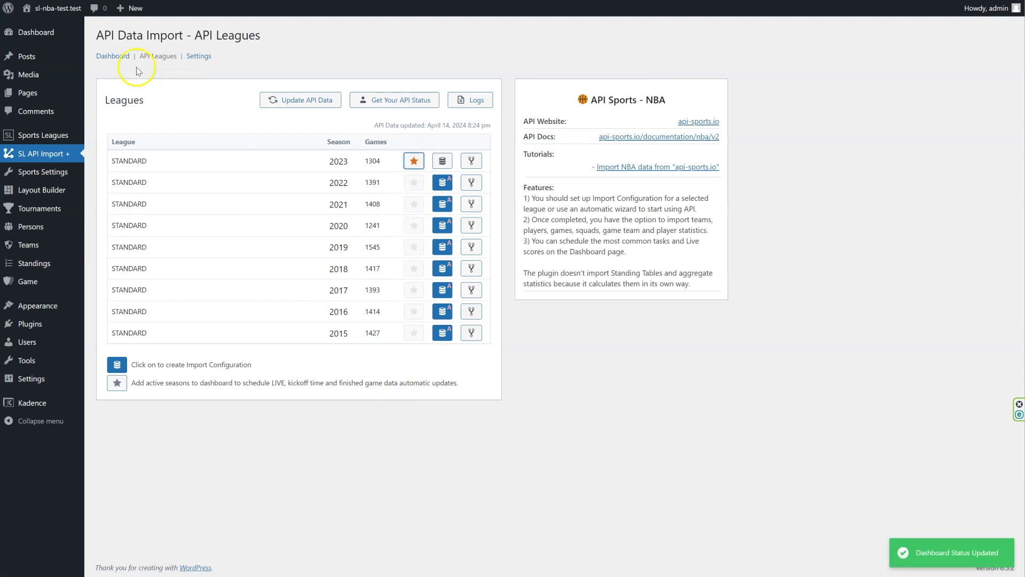
left_click(113, 56)
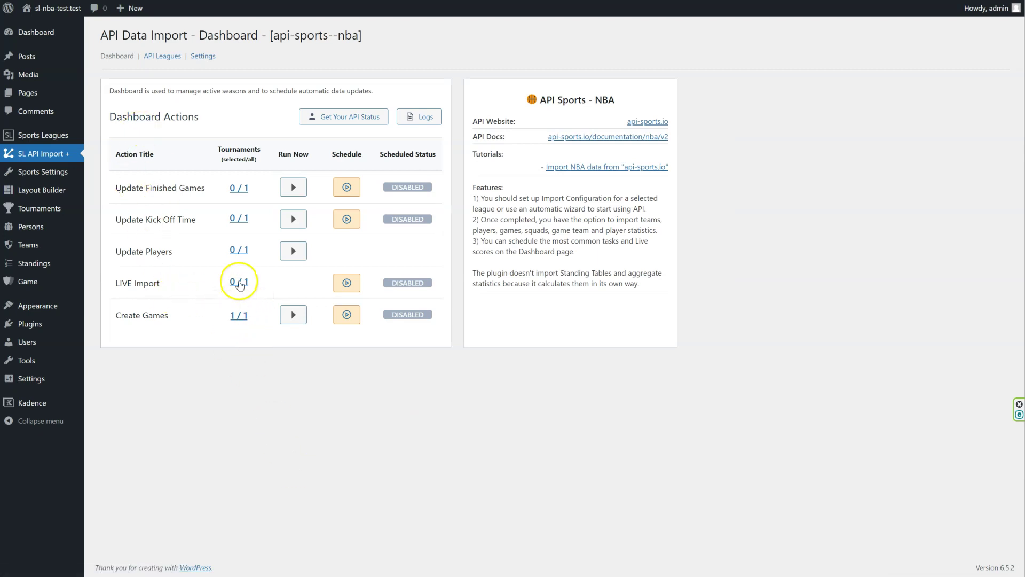
left_click(240, 281)
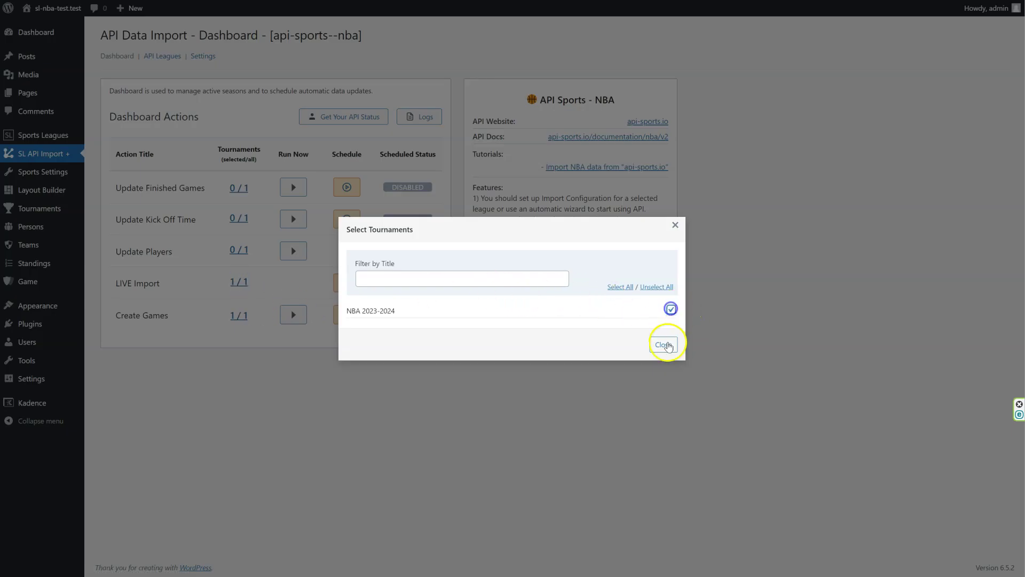
left_click(664, 345)
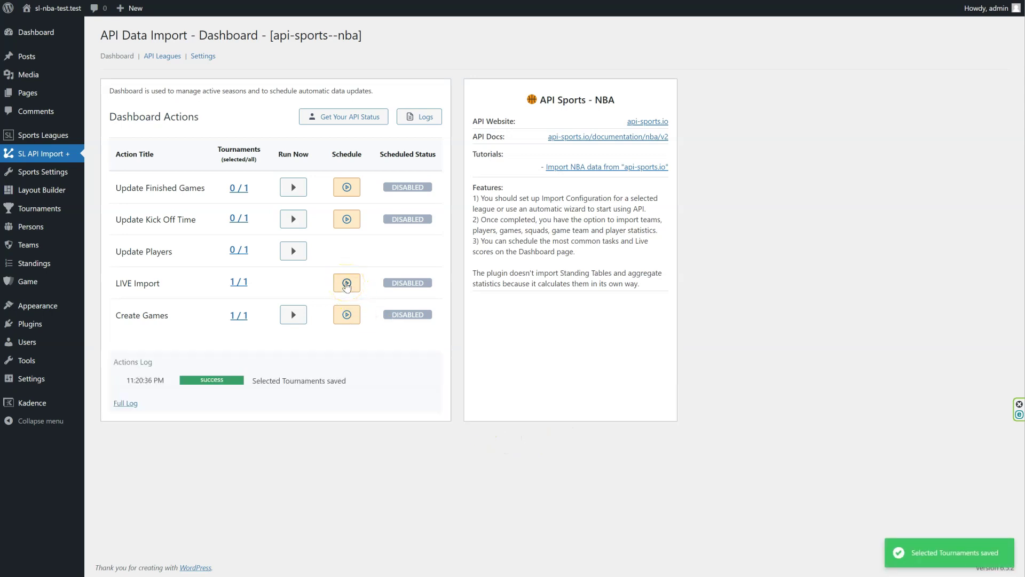
left_click(346, 284)
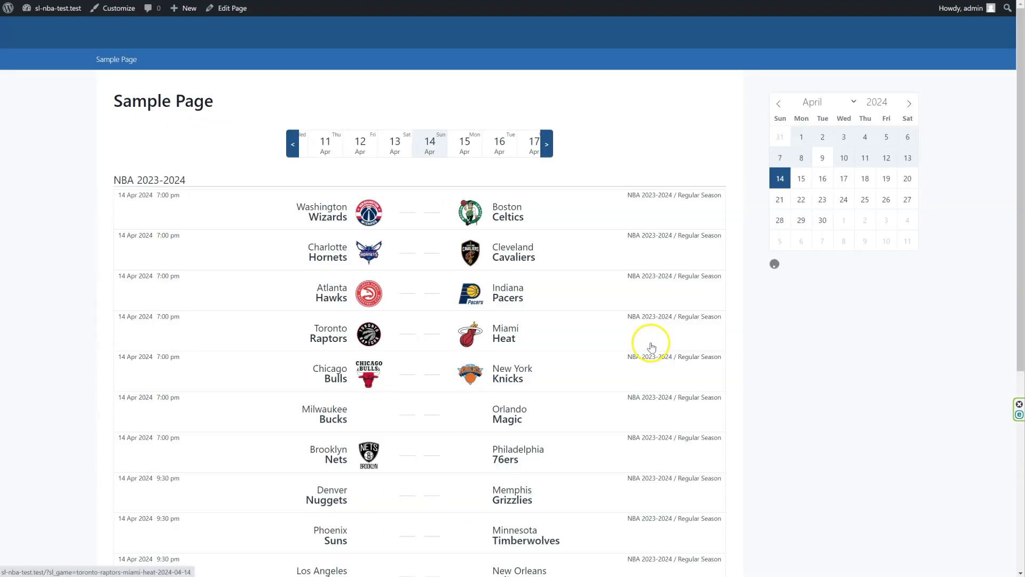
scroll(649, 348, "down", 4)
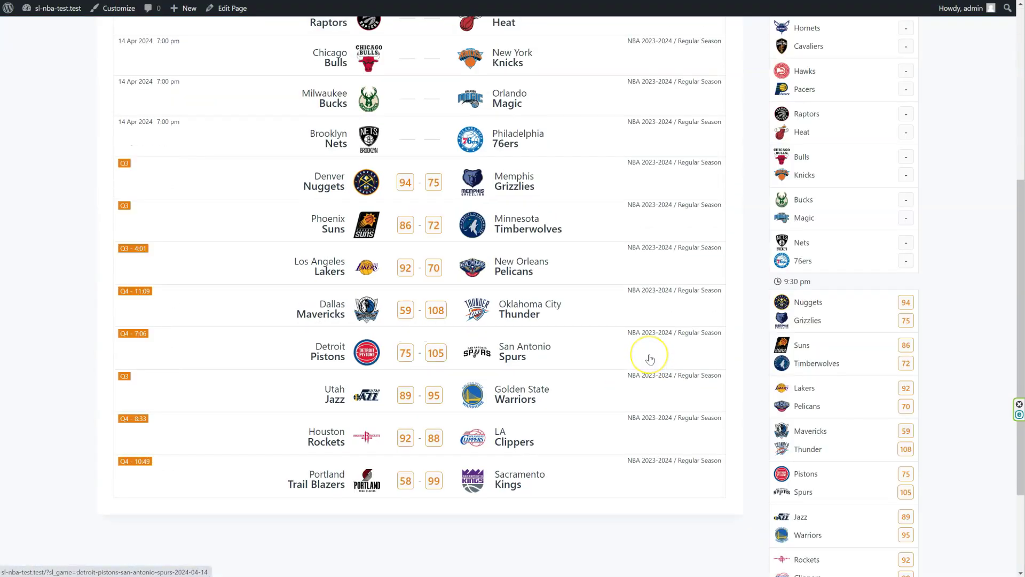
scroll(649, 360, "down", 2)
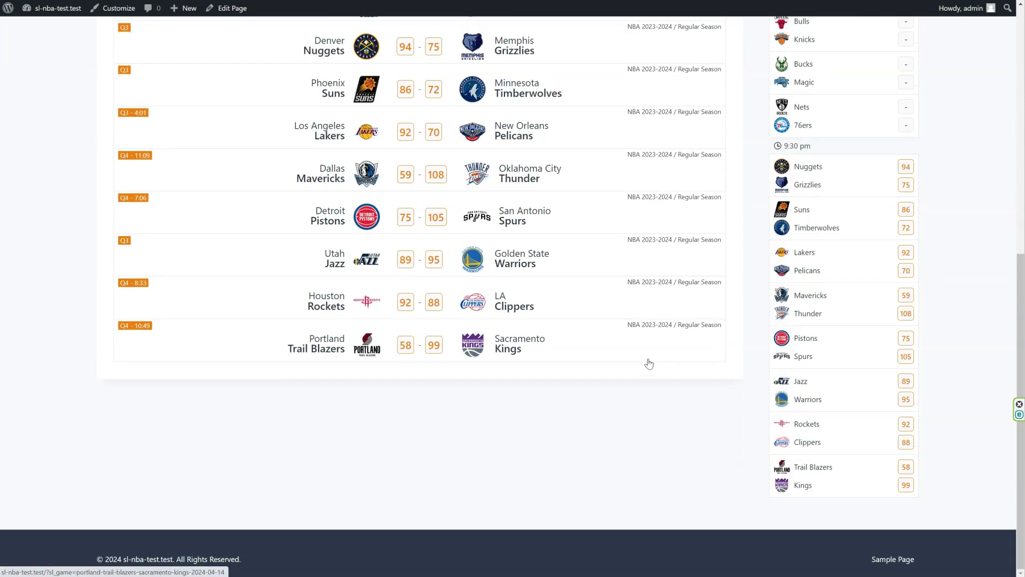
scroll(649, 364, "up", 2)
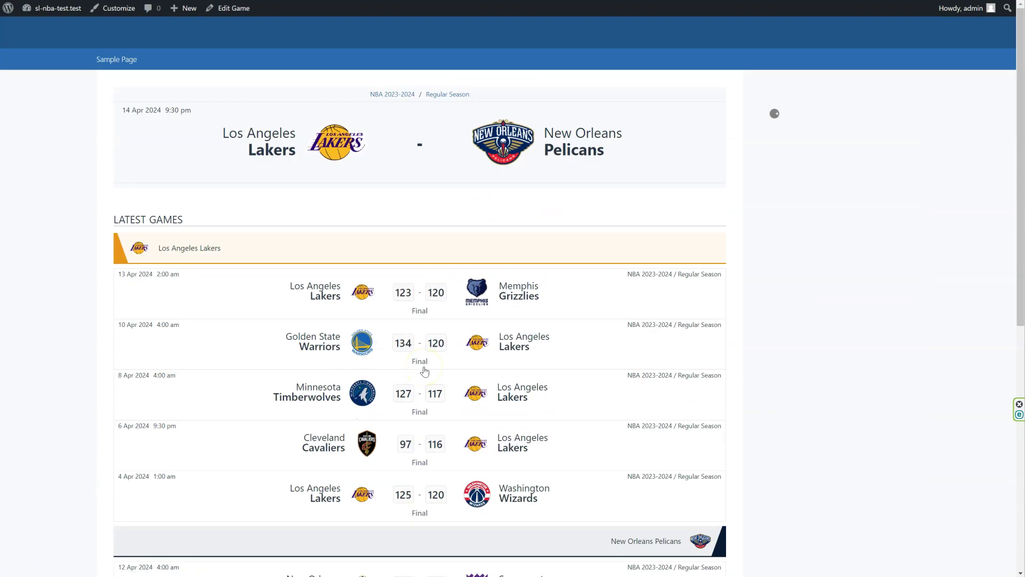
scroll(424, 371, "down", 3)
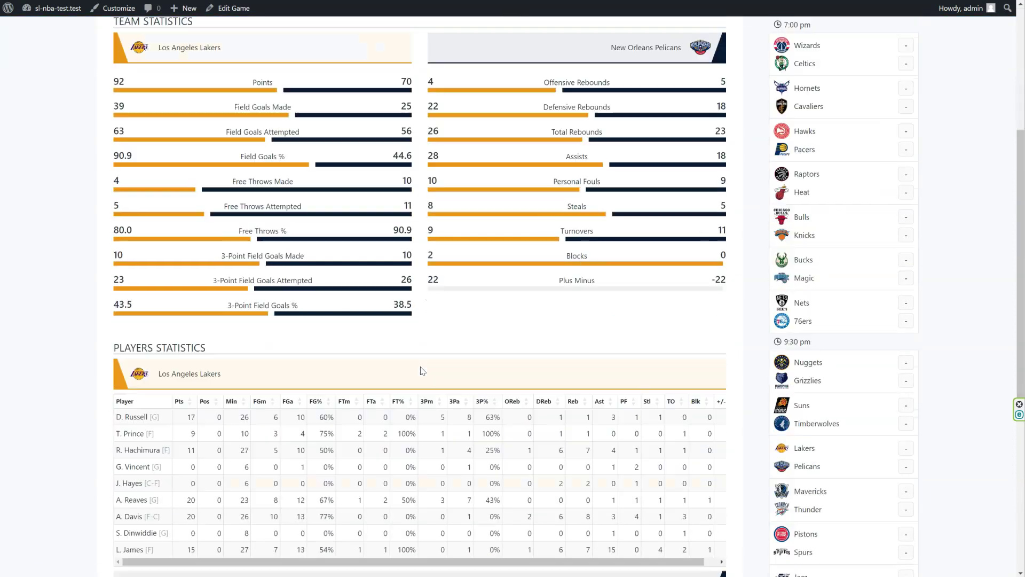
scroll(421, 370, "down", 3)
scroll(421, 370, "down", 2)
scroll(449, 320, "up", 6)
scroll(497, 265, "up", 3)
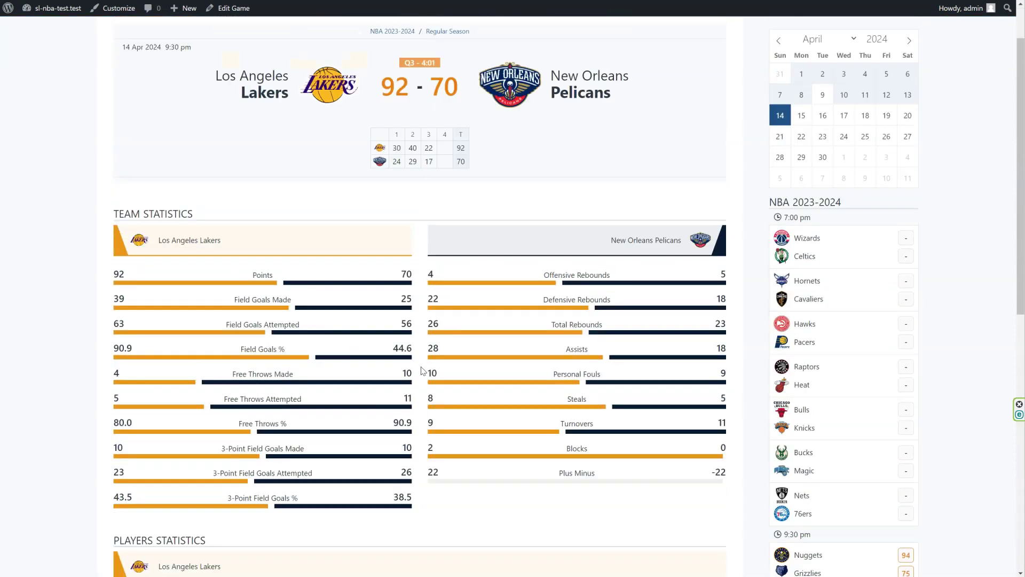
scroll(519, 244, "down", 4)
scroll(718, 232, "down", 2)
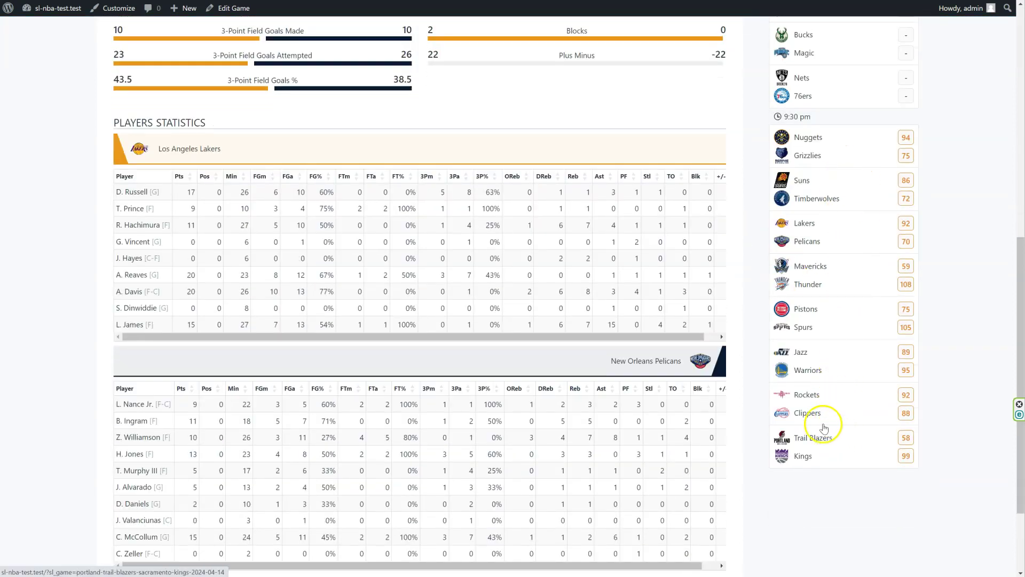
scroll(770, 413, "up", 4)
scroll(640, 377, "up", 2)
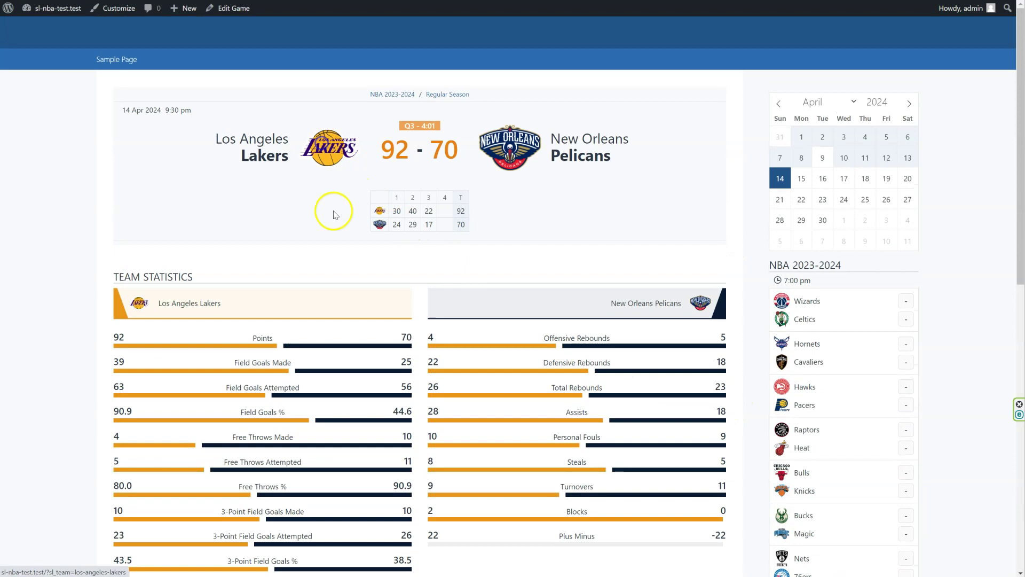